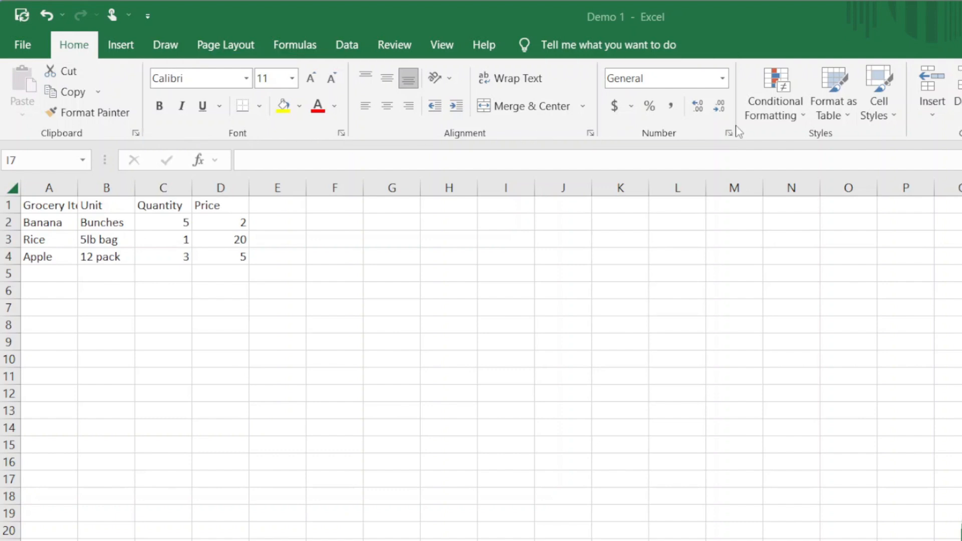
Step: Make the header cells A1:D1 bold
left_click(100, 257)
left_click_drag(65, 204, 211, 204)
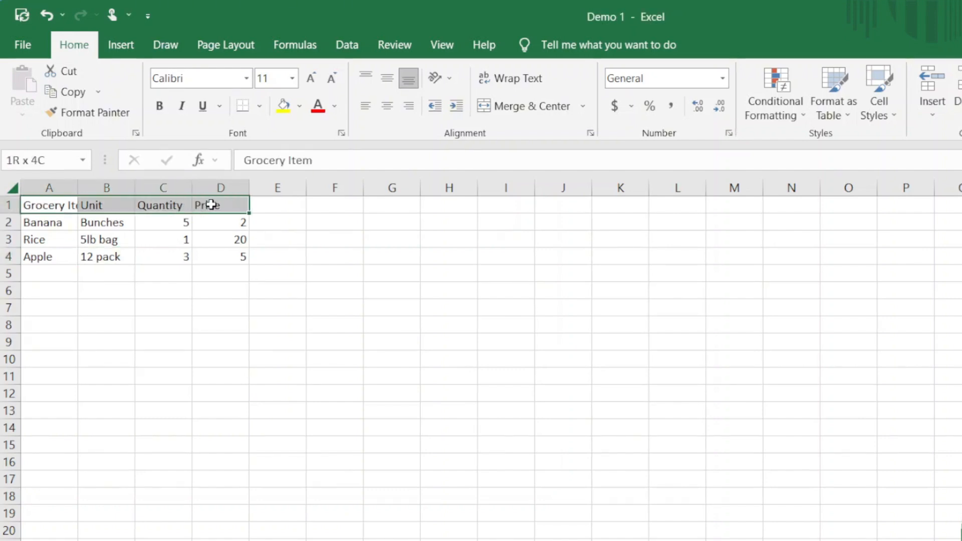
left_click(163, 107)
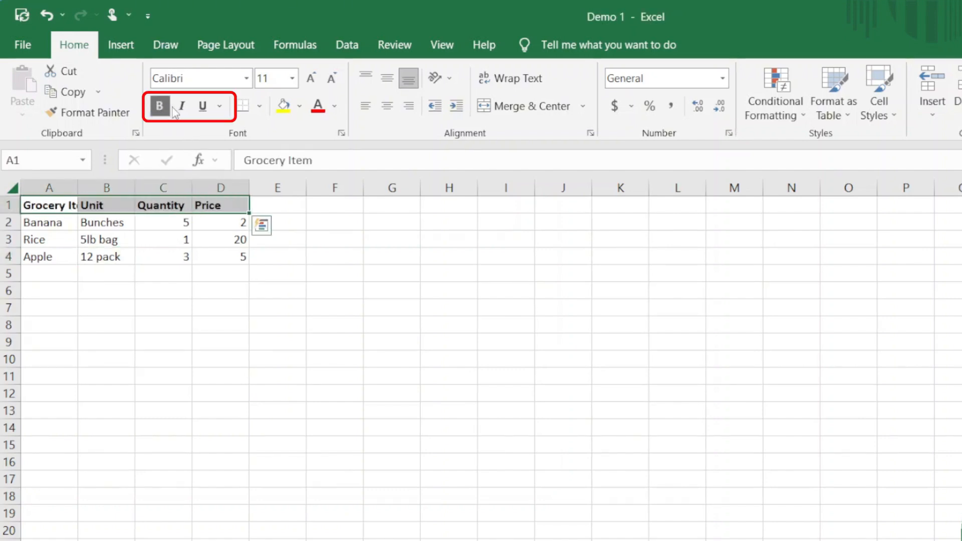
Step: Try italic and underline on the header cells A1:D1, and remove both formats again
left_click(181, 106)
left_click(202, 108)
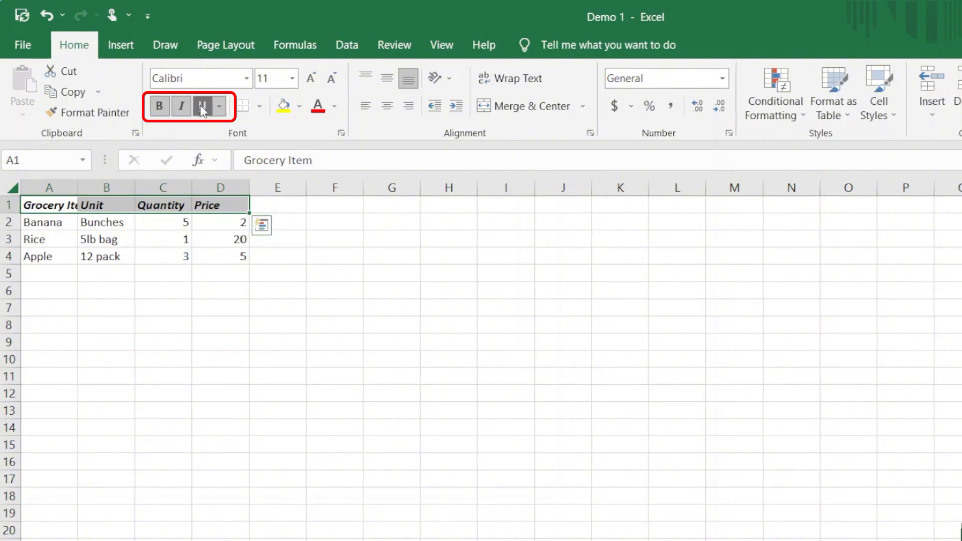
left_click(220, 106)
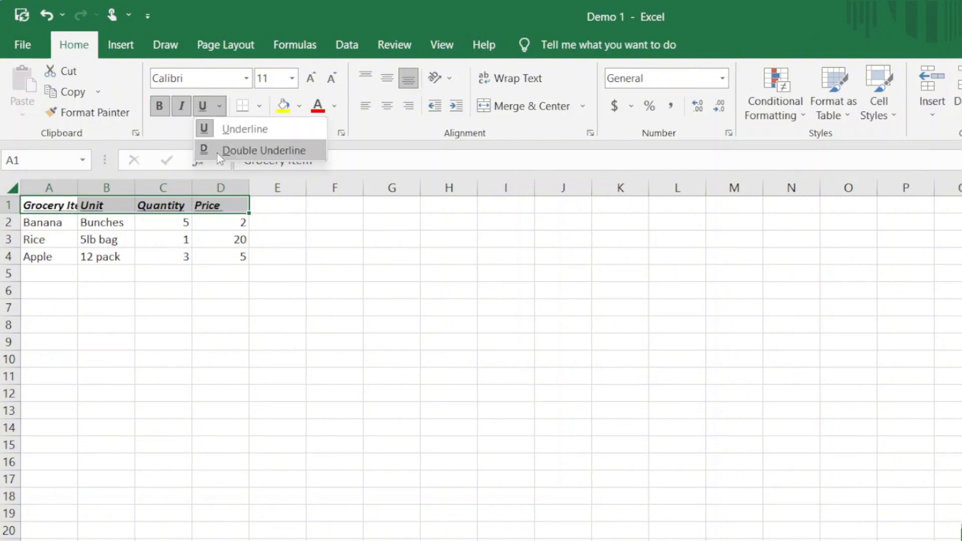
left_click(206, 110)
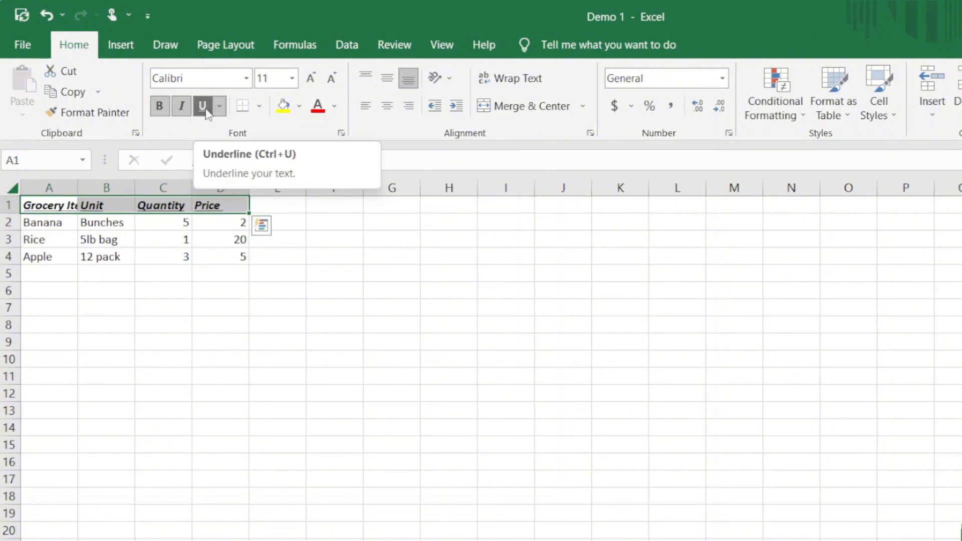
left_click(205, 108)
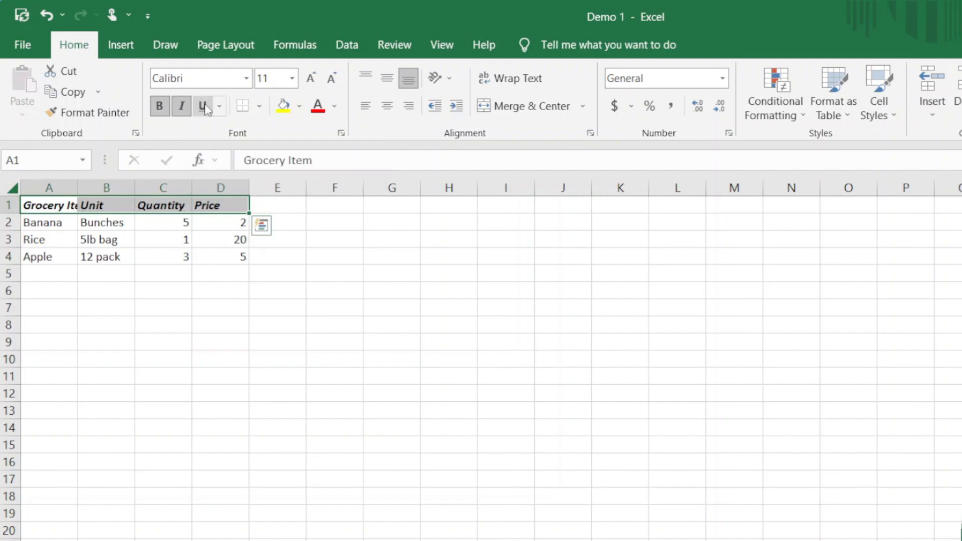
left_click(181, 106)
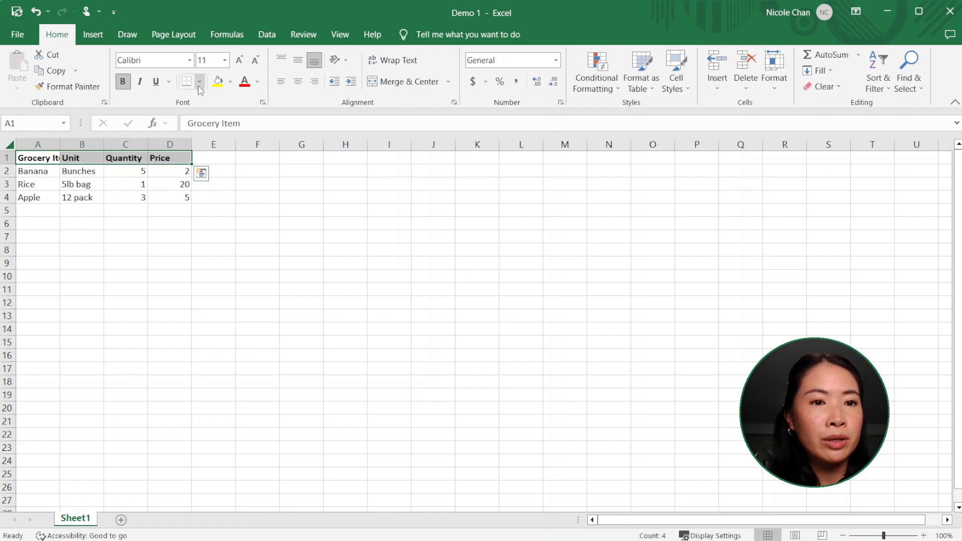
Step: Add a bottom border beneath the header cells A1:D1
left_click(200, 84)
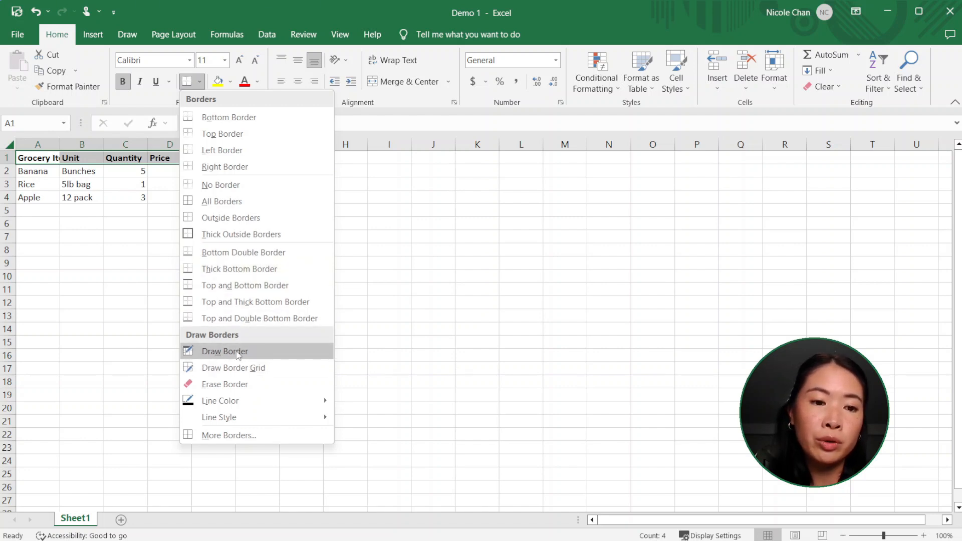
mouse_move(254, 402)
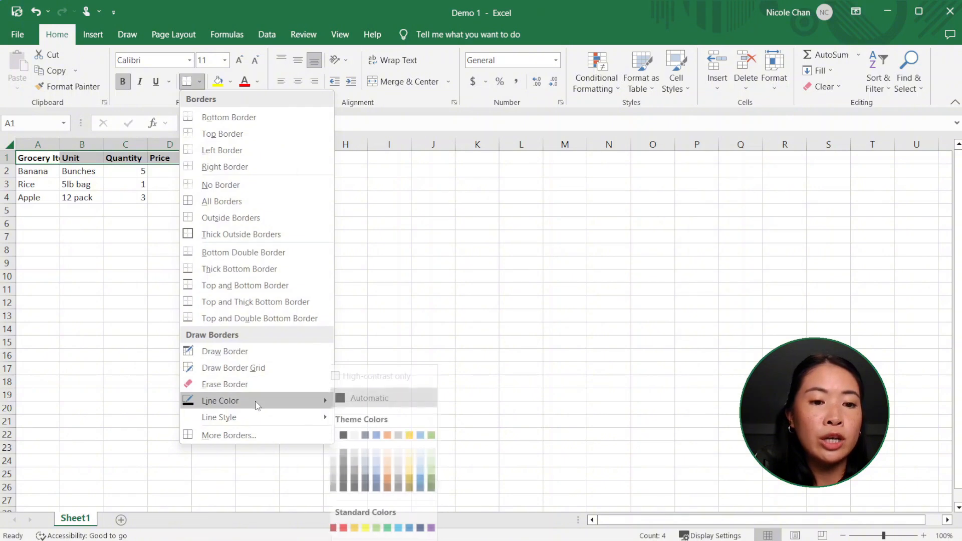
left_click(260, 120)
left_click(251, 169)
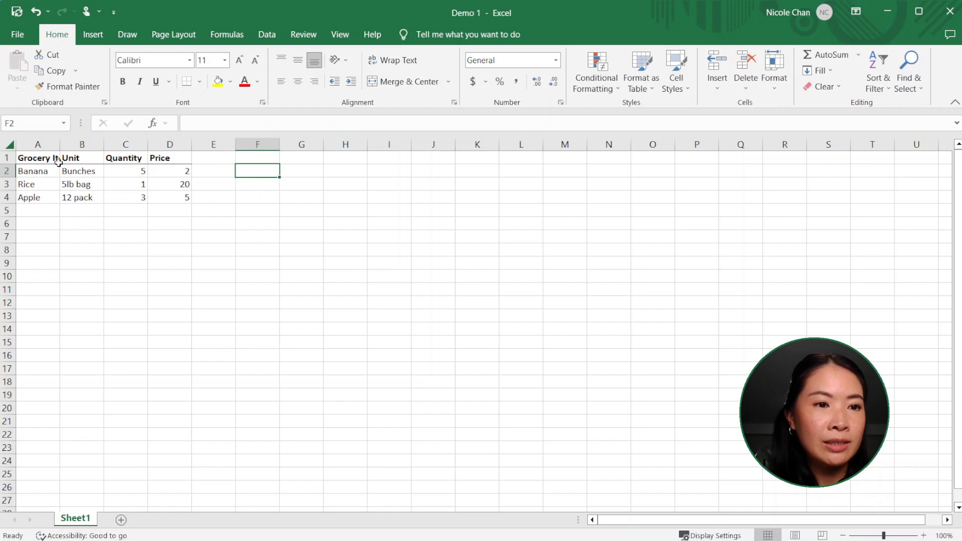
Step: Change the font of the header cells A1:D1 to Arial at size 16
left_click_drag(47, 157, 168, 157)
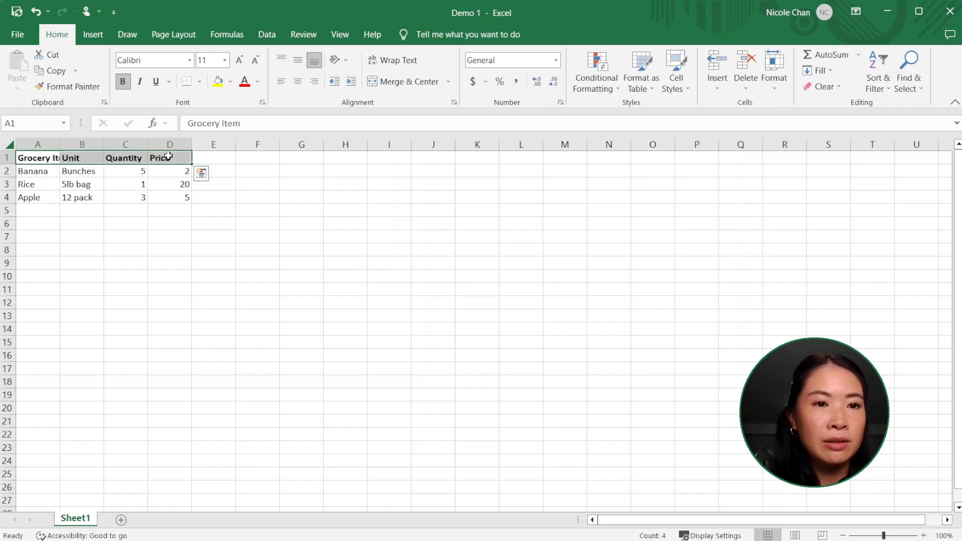
left_click(189, 60)
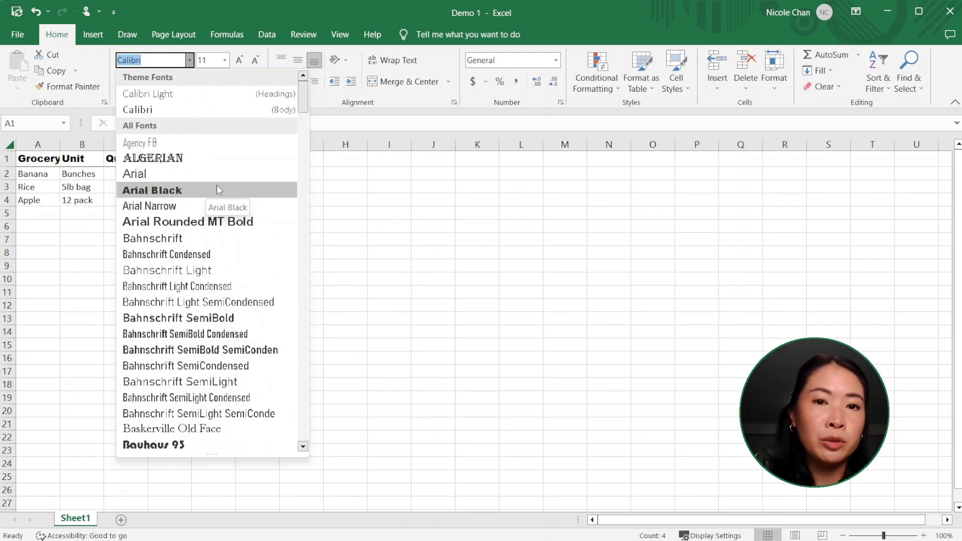
scroll(218, 190, "down", 9)
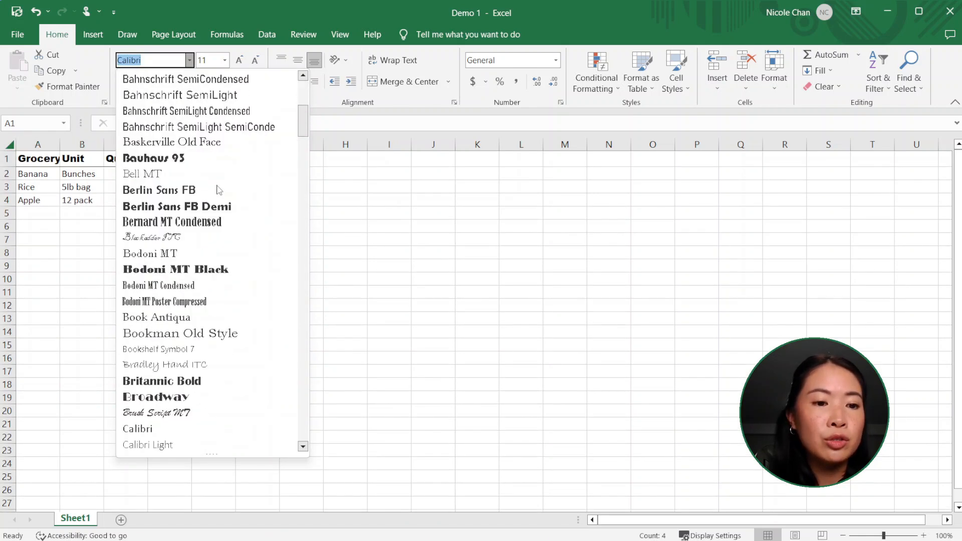
scroll(218, 190, "up", 1)
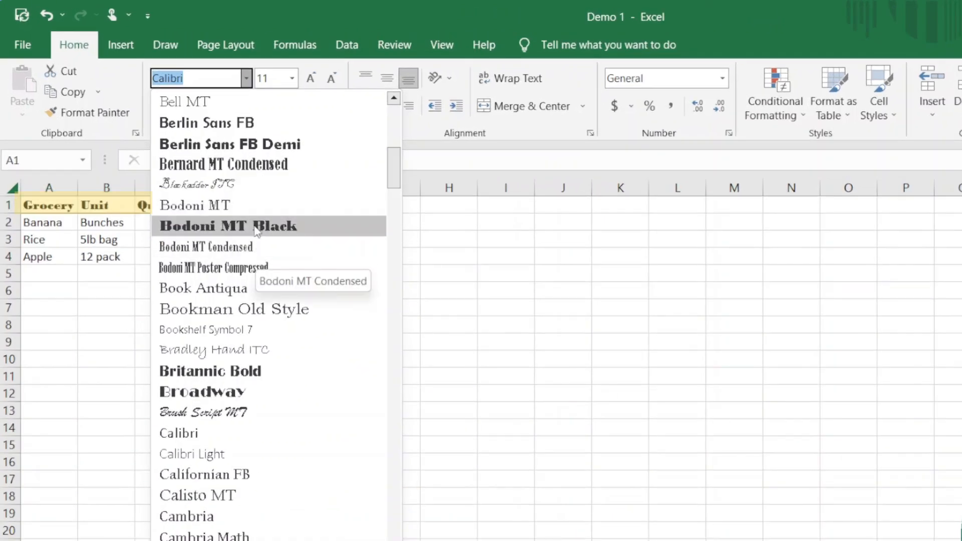
scroll(261, 241, "up", 8)
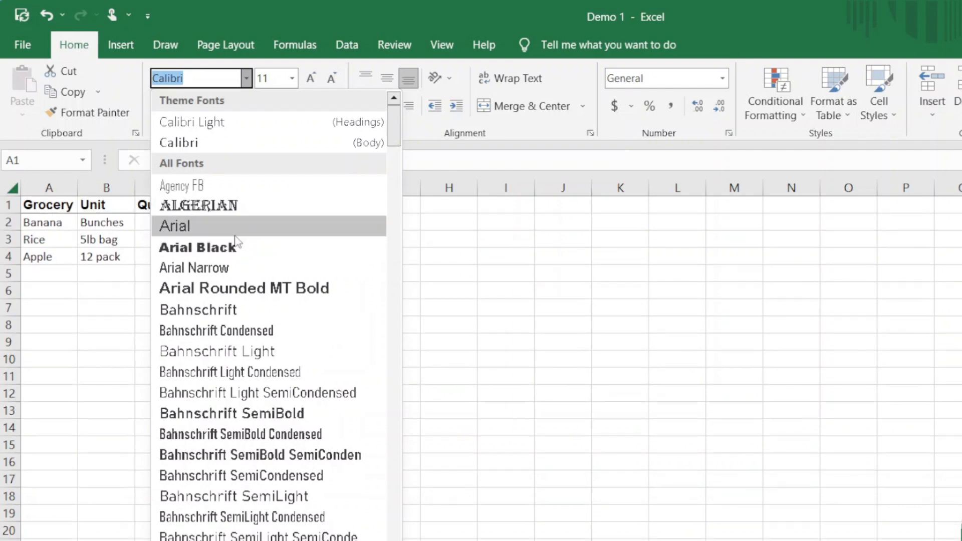
left_click(238, 227)
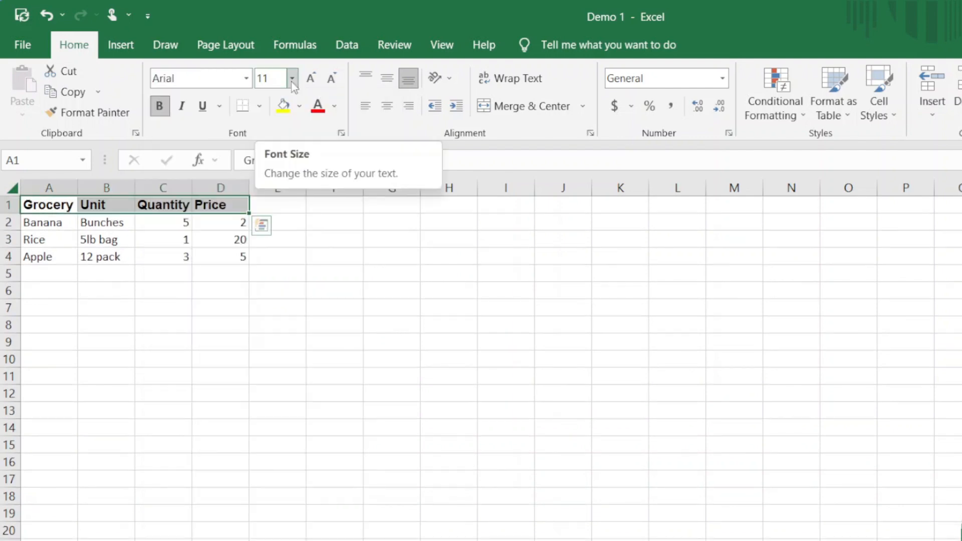
left_click(292, 80)
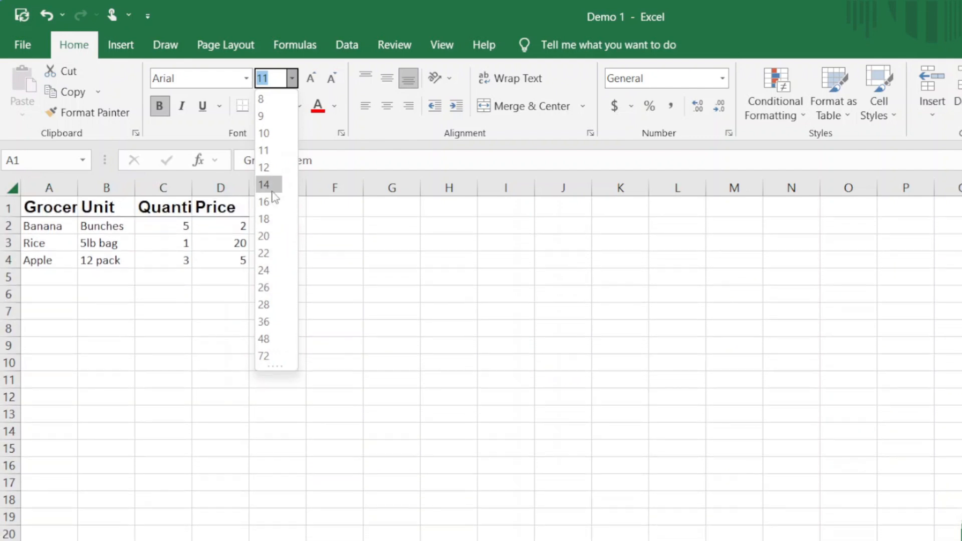
left_click(271, 202)
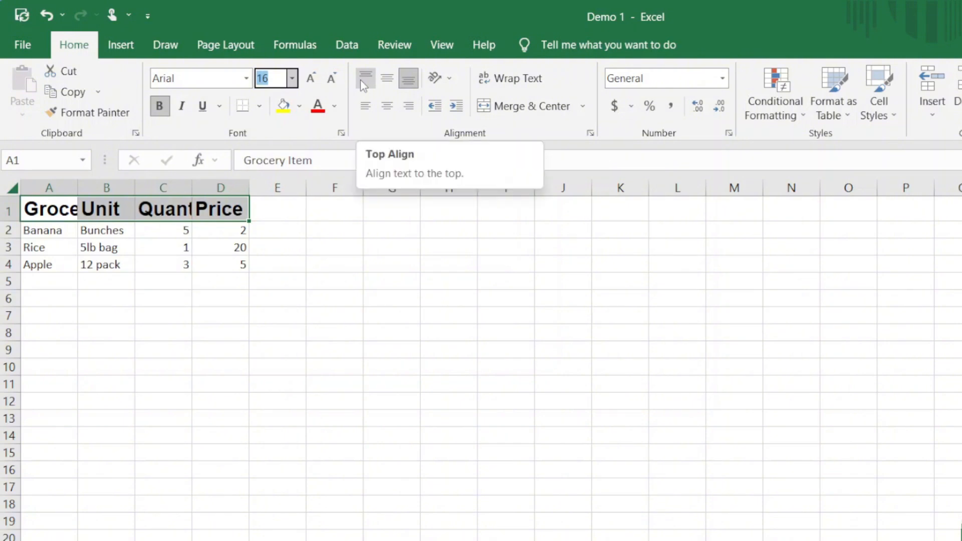
Step: Try larger header font sizes starting with 18, and step the size back down to 16
type("18")
key("Return")
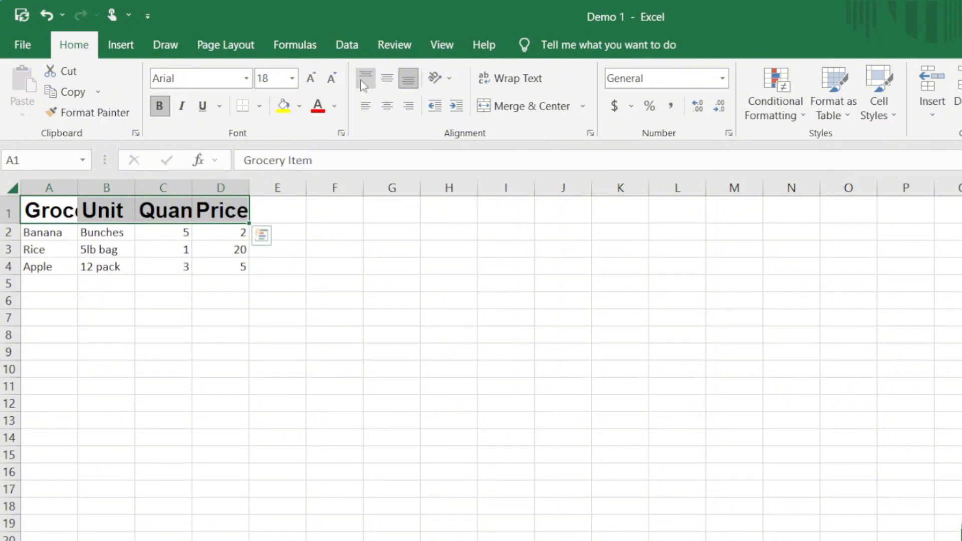
left_click(311, 79)
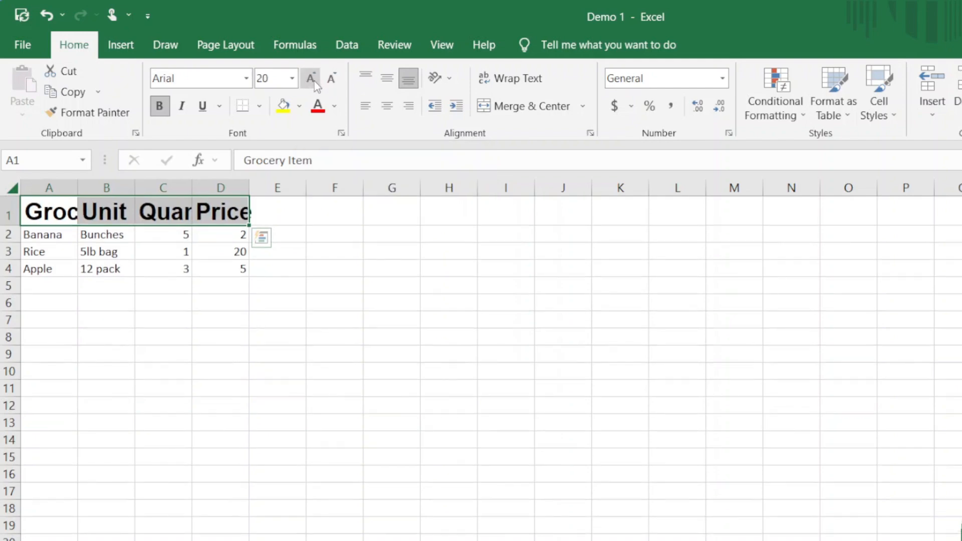
left_click(315, 82)
left_click(331, 78)
left_click(331, 79)
left_click(331, 78)
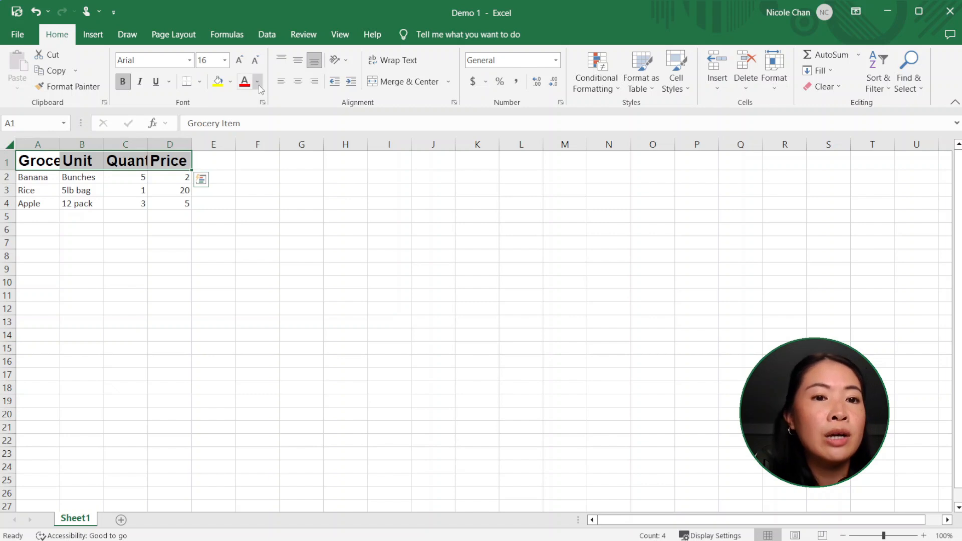
Step: Give the header text a custom blue-violet font color with RGB 72, 22, 234 (hex #4816EA)
left_click(258, 84)
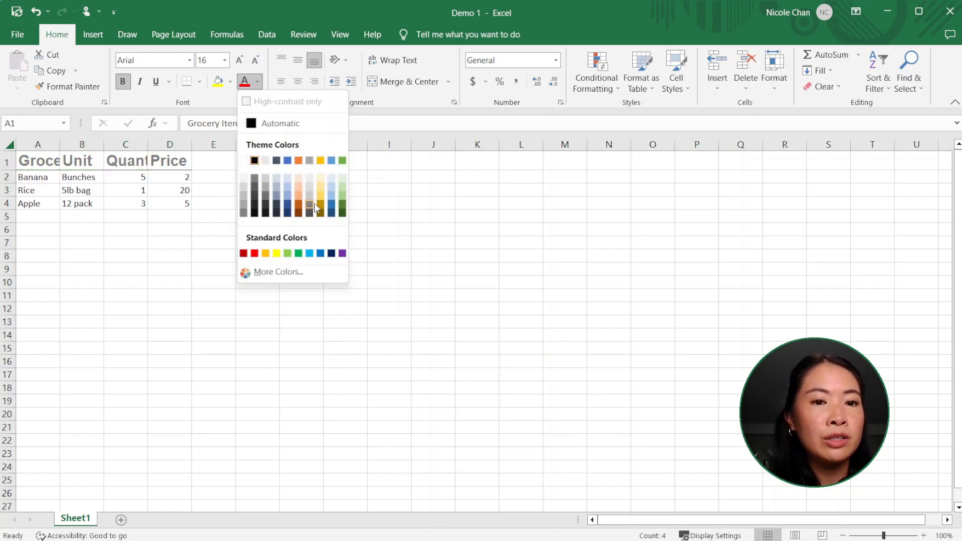
left_click(290, 273)
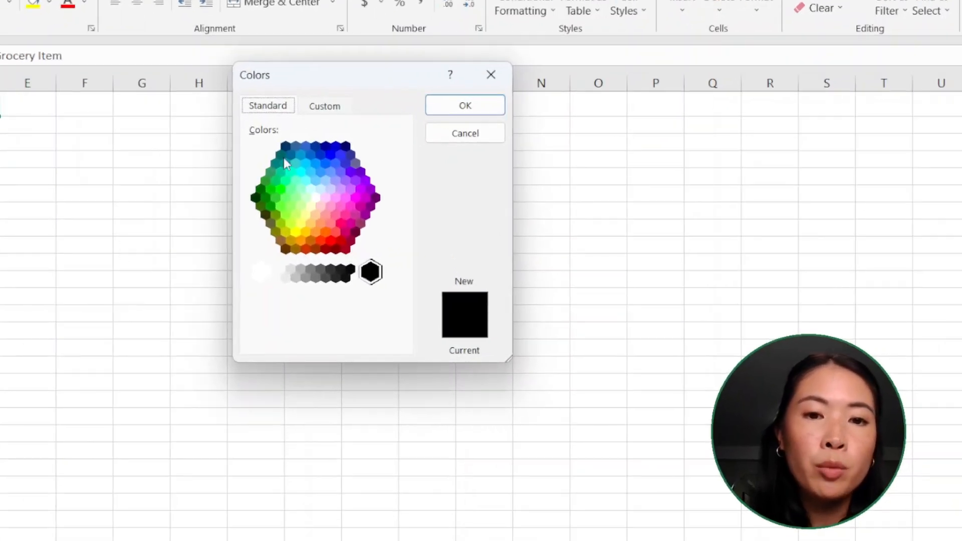
left_click(328, 109)
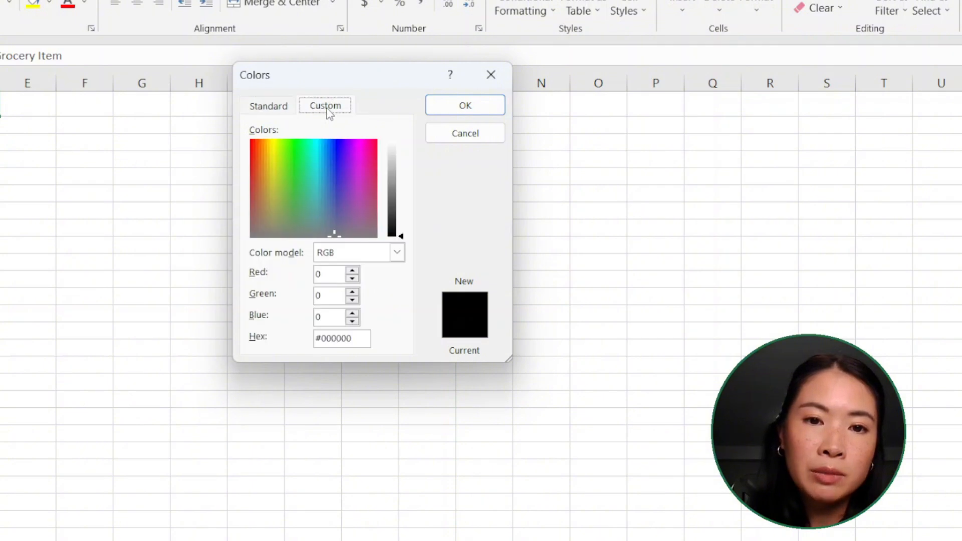
mouse_move(401, 229)
left_mouse_down()
mouse_move(401, 183)
mouse_move(401, 236)
left_mouse_up()
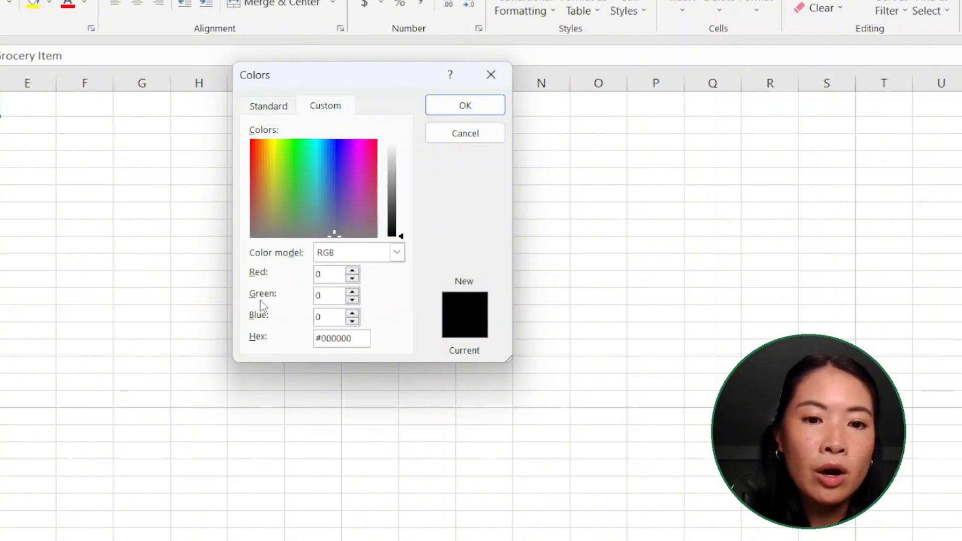
left_click(397, 252)
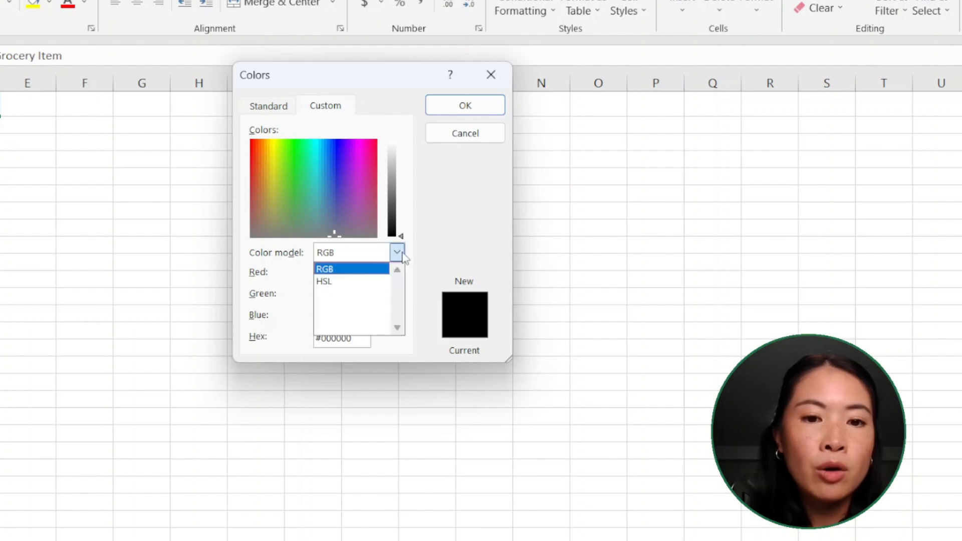
left_click(421, 199)
left_click(339, 156)
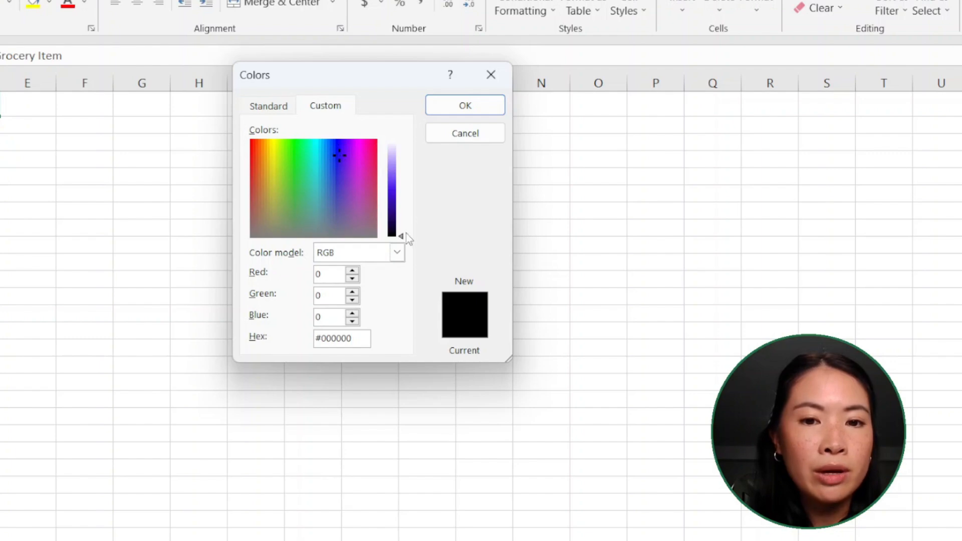
left_click_drag(401, 236, 402, 192)
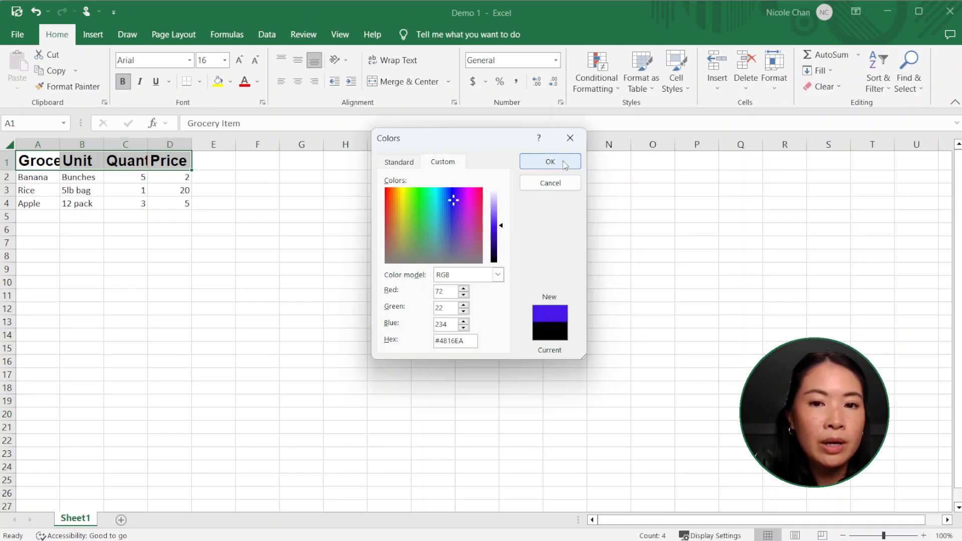
left_click(493, 107)
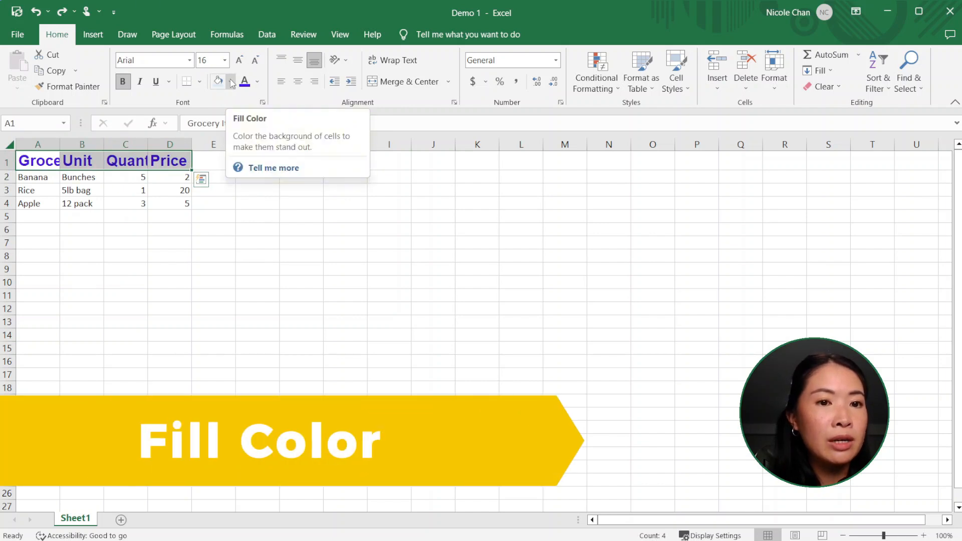
Step: Fill the header cells A1:D1 with the lightest blue theme color and deselect them
left_click(231, 82)
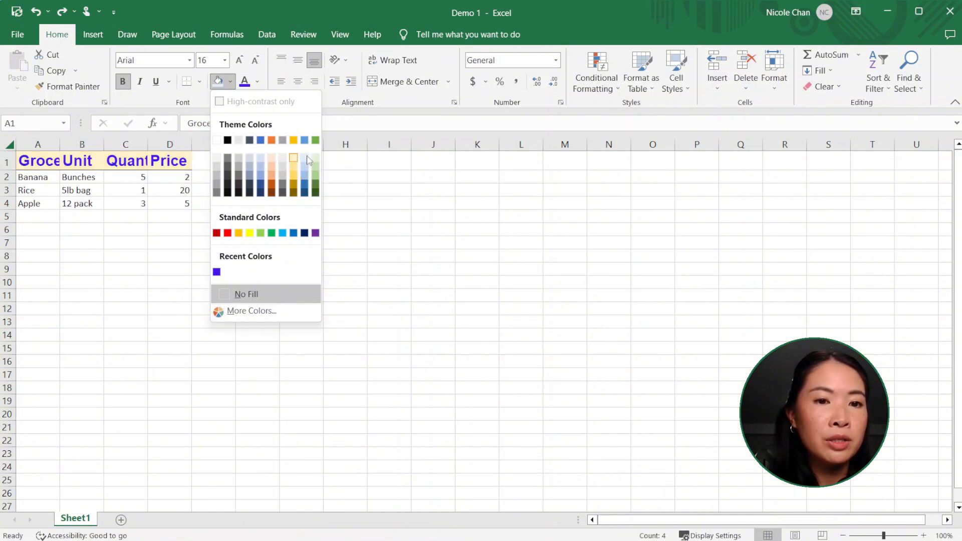
left_click(305, 157)
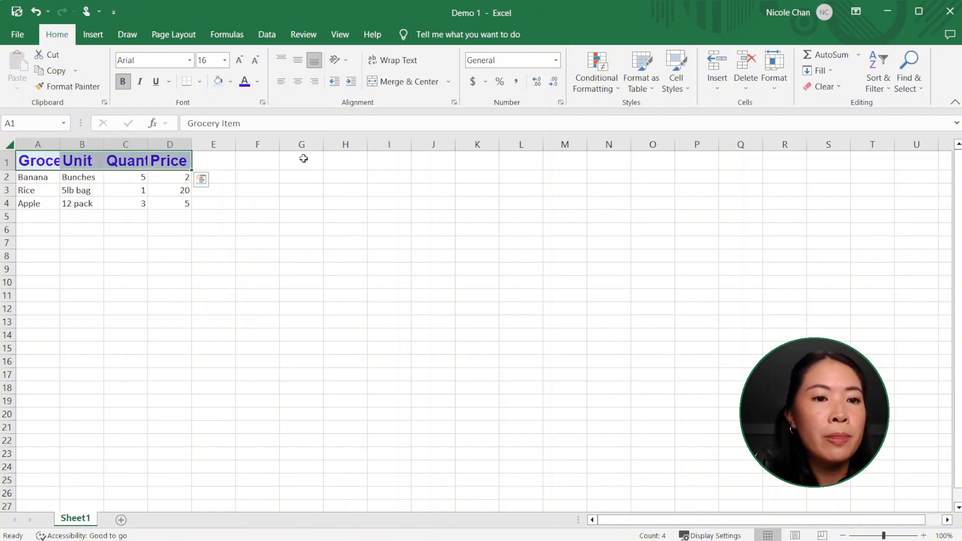
left_click(259, 195)
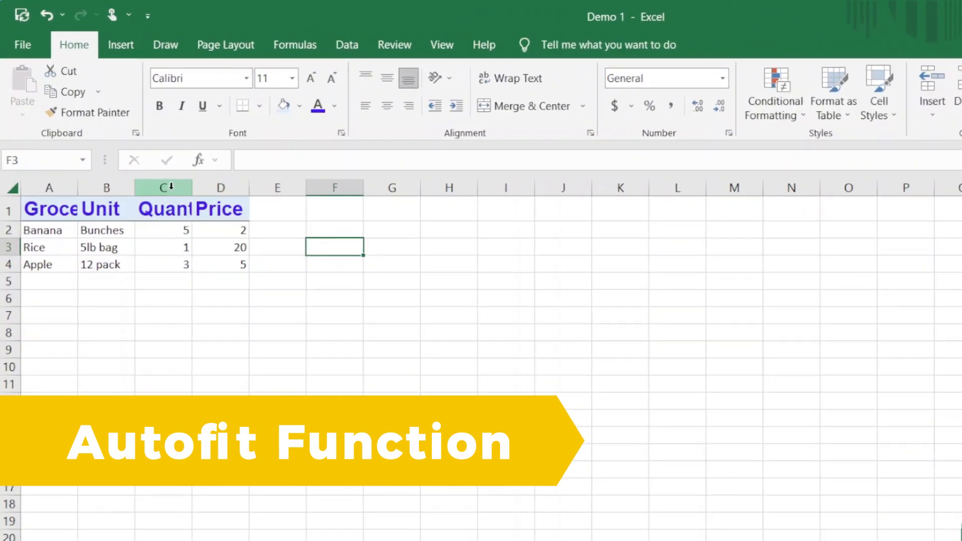
Step: AutoFit the Quantity column to its contents, and widen columns A through D to one equal width
left_click(171, 186)
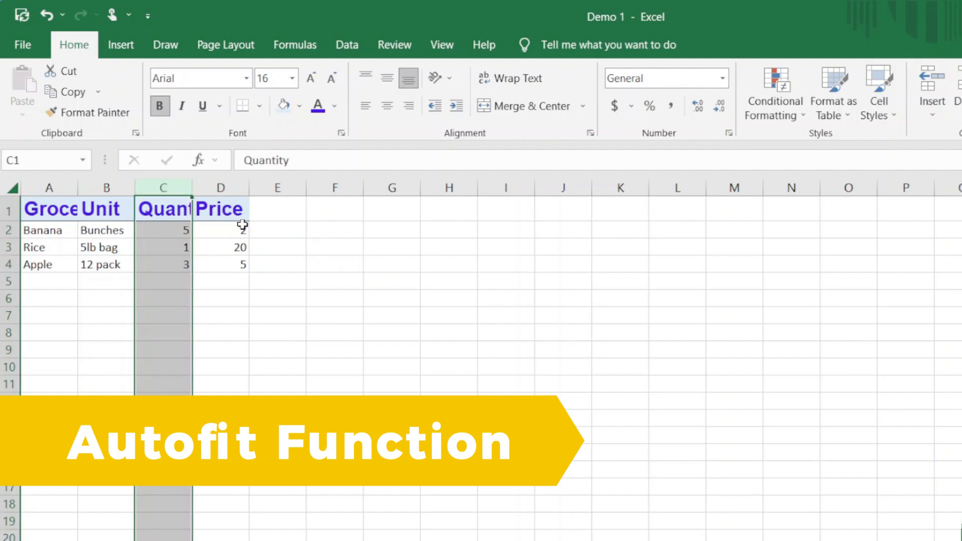
double_click(192, 184)
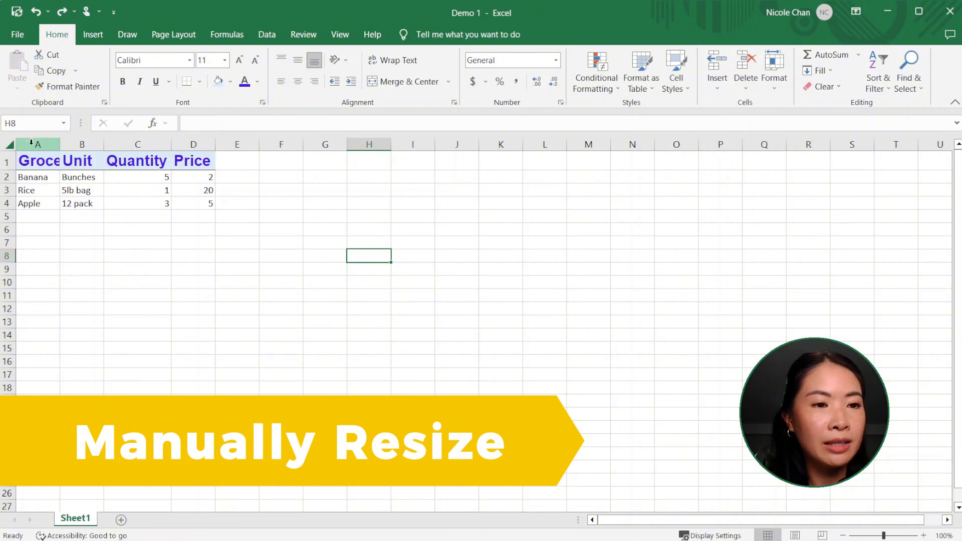
left_click_drag(25, 145, 257, 145)
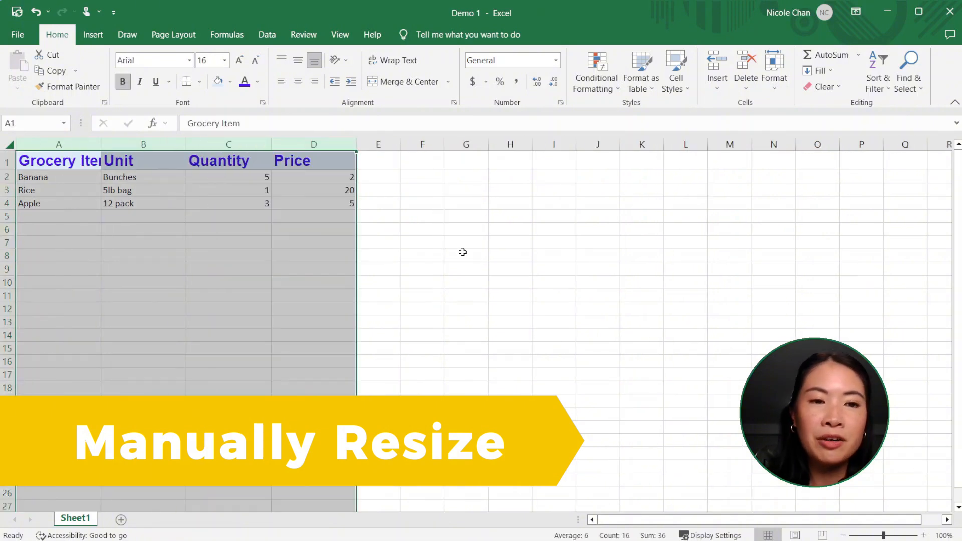
Step: Increase the height of rows 1 to 4 together to one equal, taller height and deselect them
left_click(426, 254)
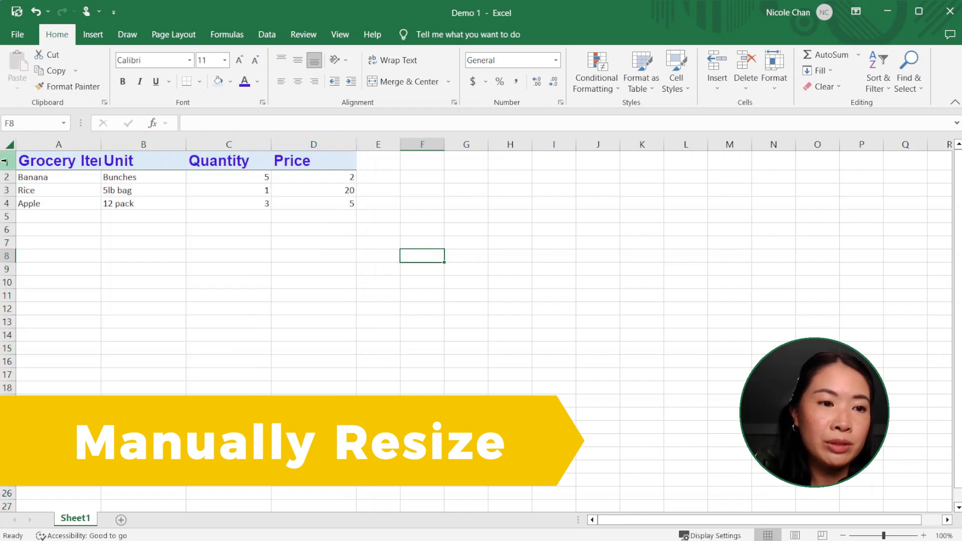
left_click_drag(7, 162, 7, 203)
left_click_drag(7, 210, 7, 237)
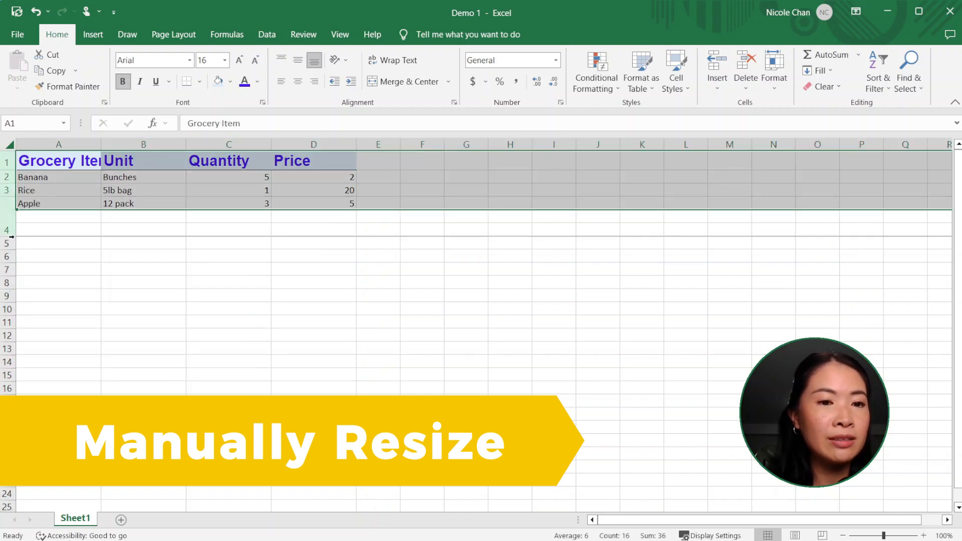
left_click(477, 235)
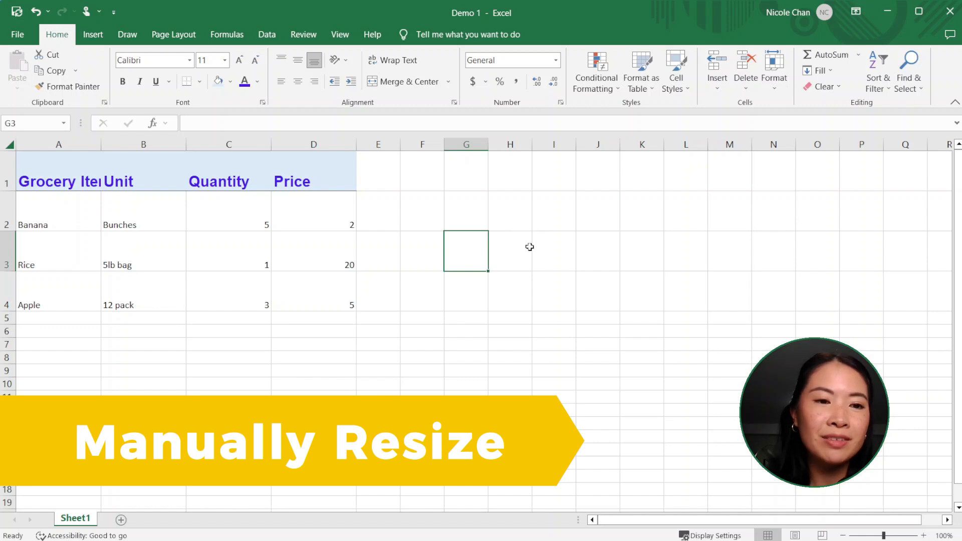
Step: Wrap the text of the Grocery Item header cell, and merge and center A1:B1, keeping only the upper-left value
left_click(63, 181)
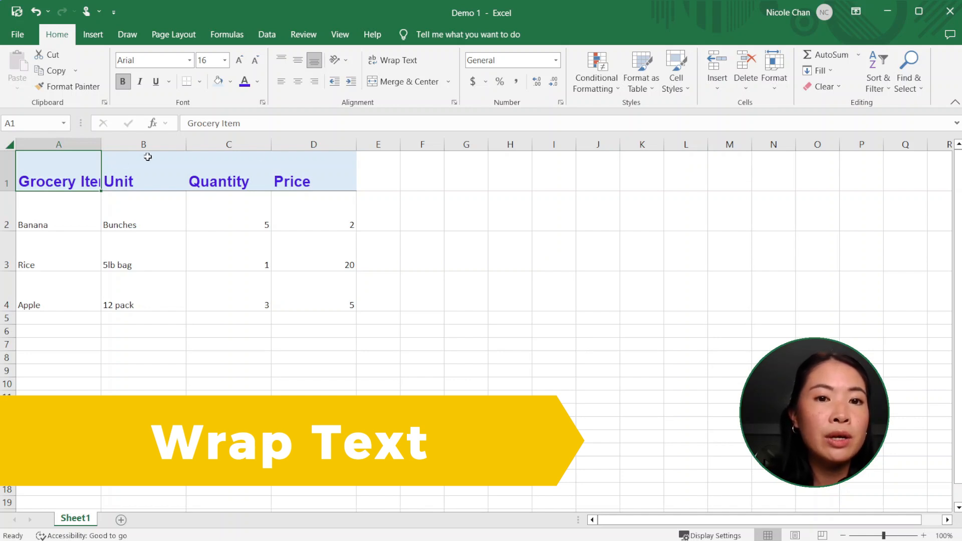
left_click(396, 60)
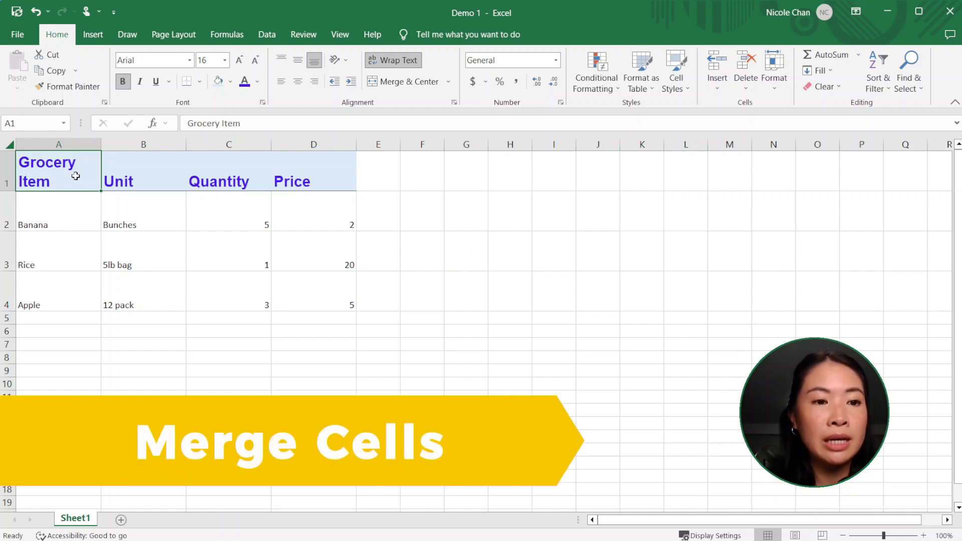
left_click_drag(75, 175, 134, 176)
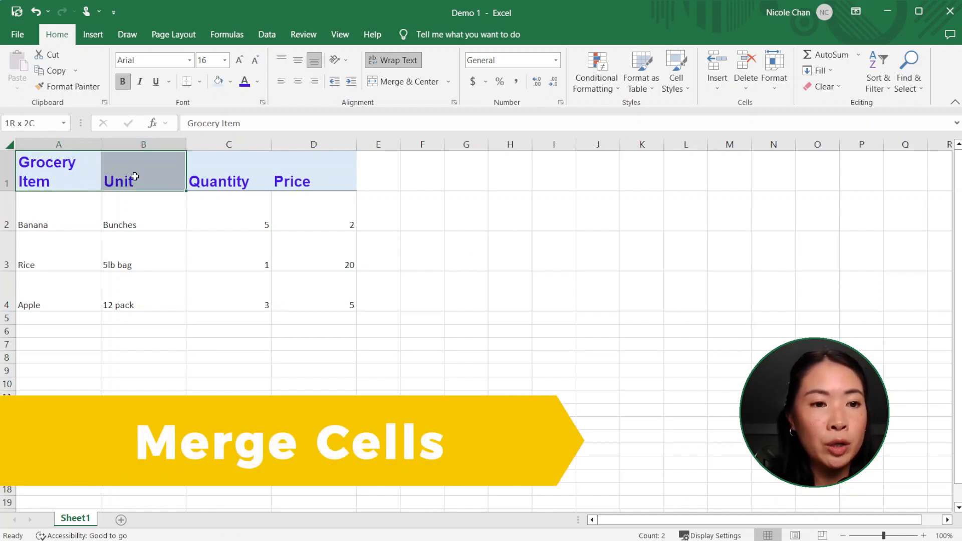
left_click(399, 84)
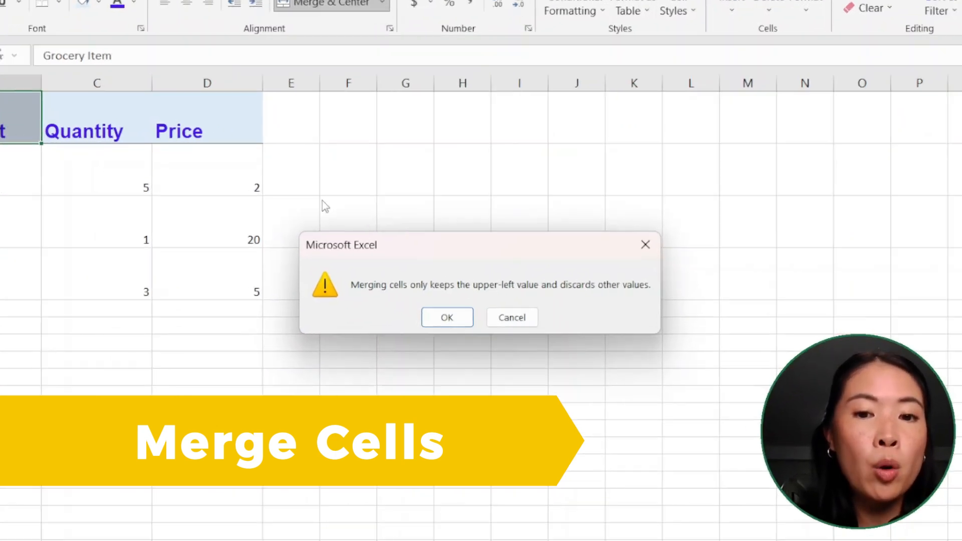
left_click(458, 316)
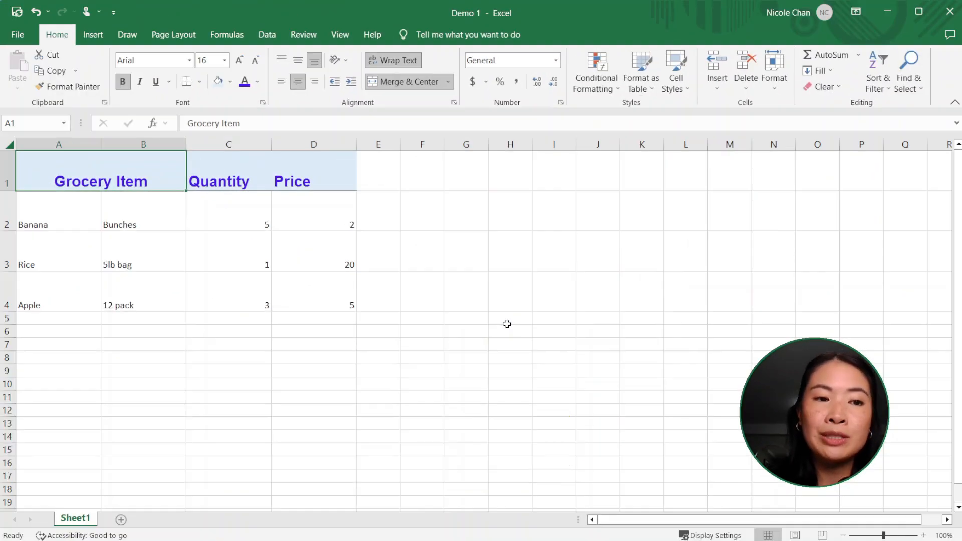
left_click(507, 323)
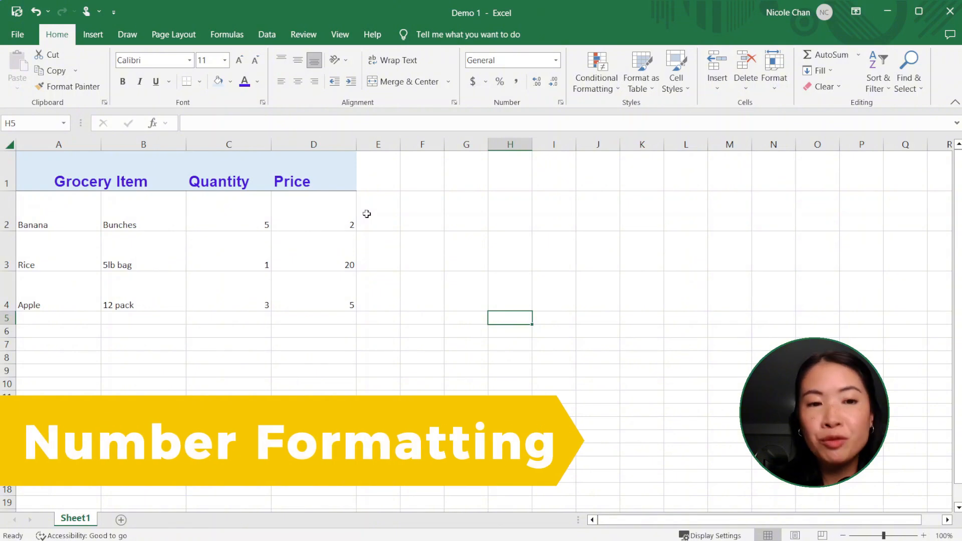
Step: Format the prices in D2:D4 as Currency
left_click_drag(335, 211, 342, 286)
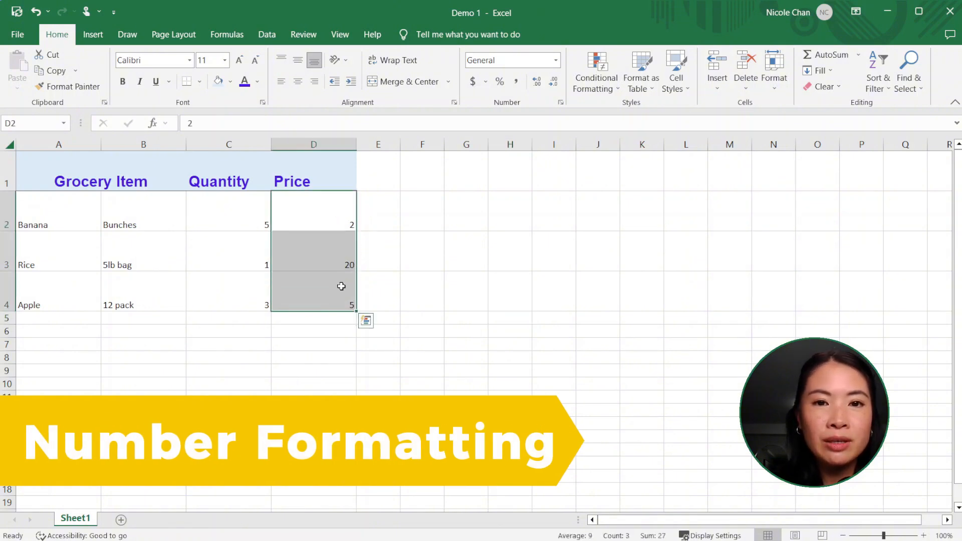
left_click(556, 60)
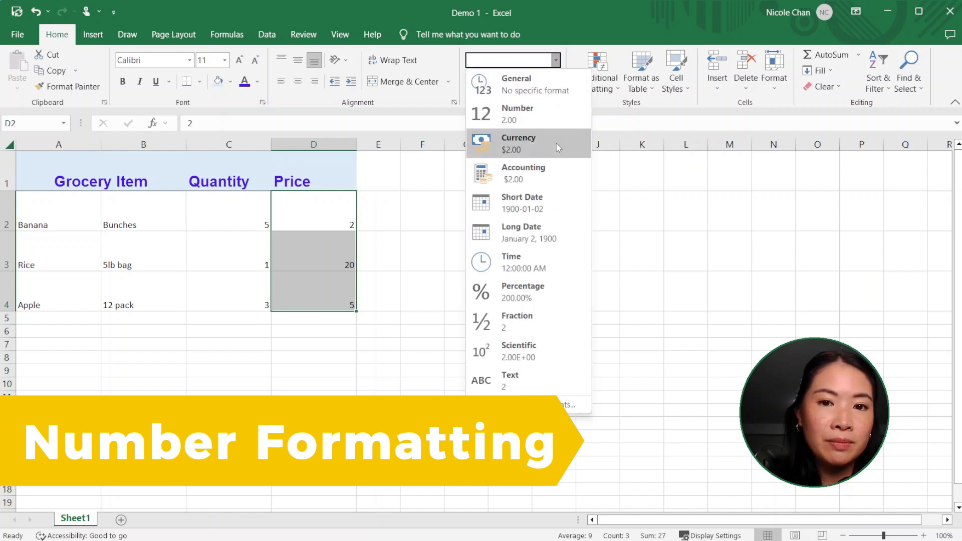
left_click(556, 143)
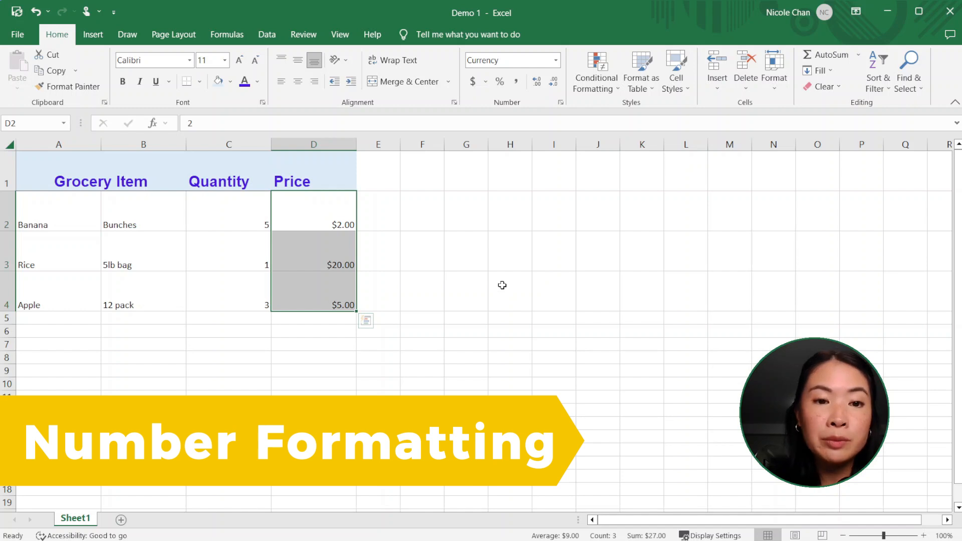
Step: Increase the prices' decimals to four places and reduce them back to two
left_click(540, 87)
left_click(540, 87)
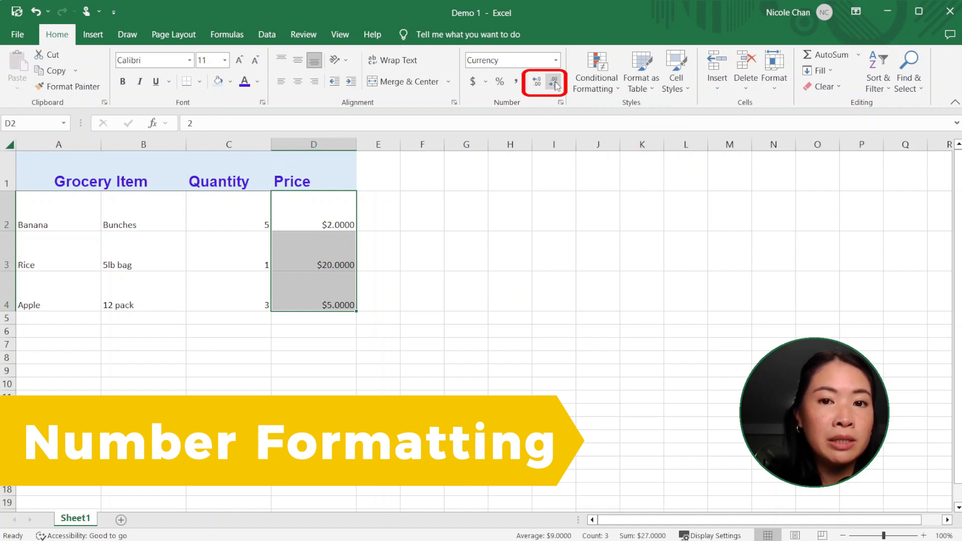
left_click(554, 84)
left_click(555, 84)
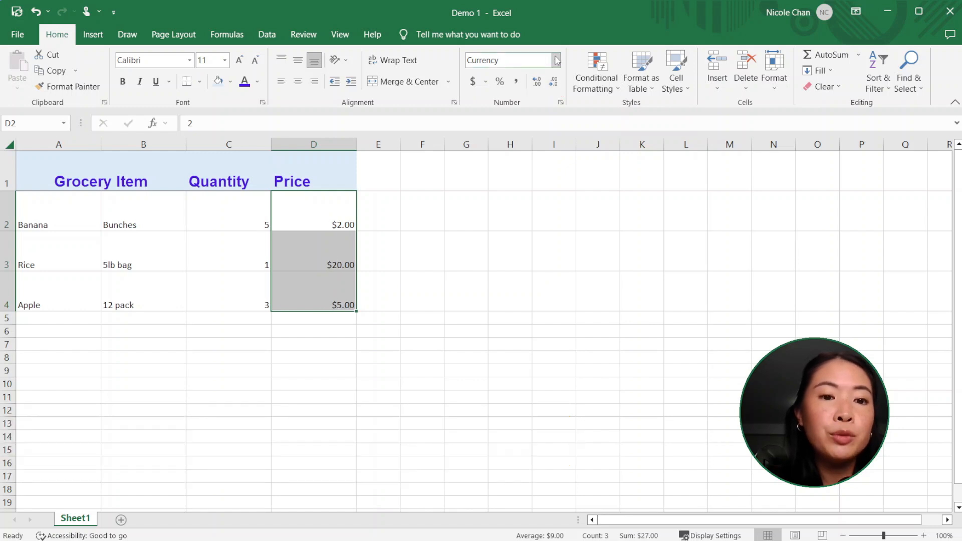
Step: Change the currency symbol of the prices in D2:D4 to € Euro (€ 123) in the detailed cell format settings, and deselect them
left_click(557, 61)
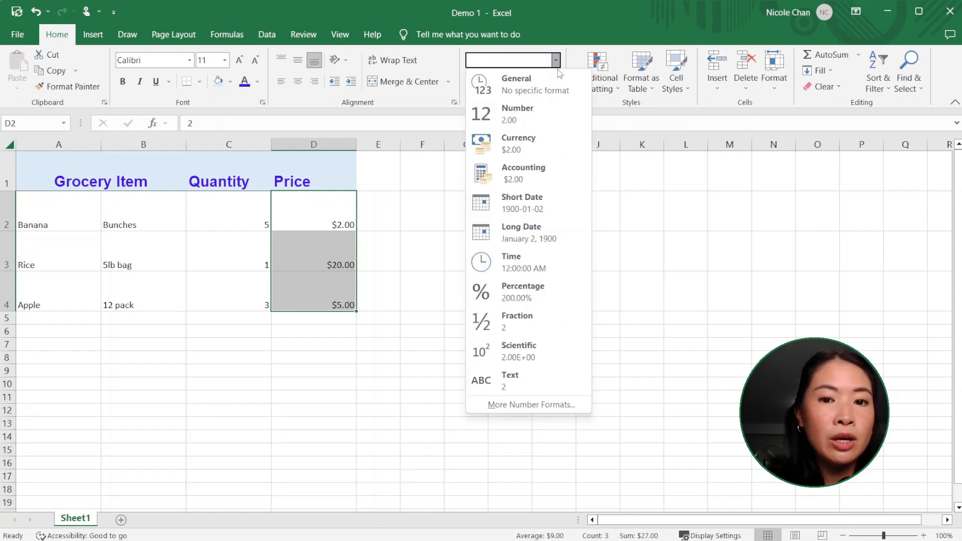
left_click(552, 405)
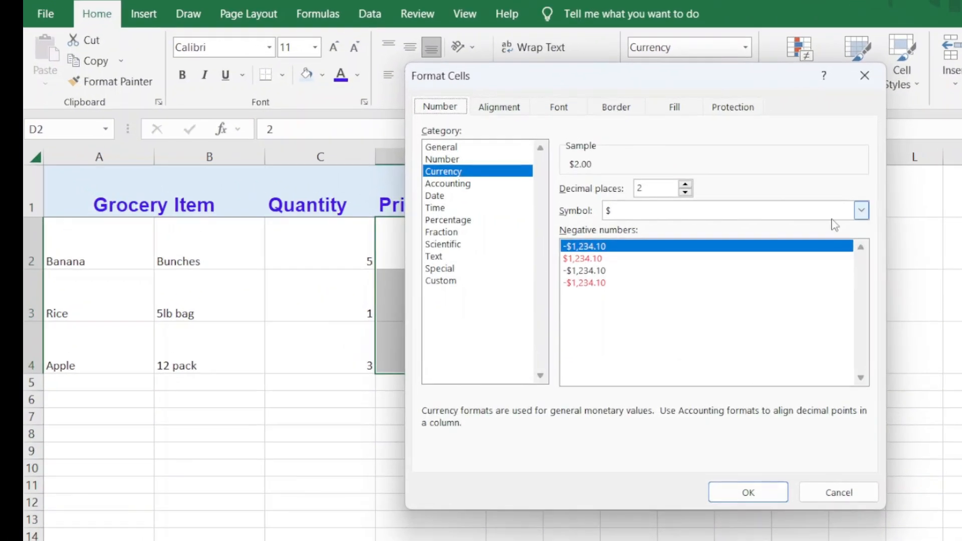
left_click(862, 210)
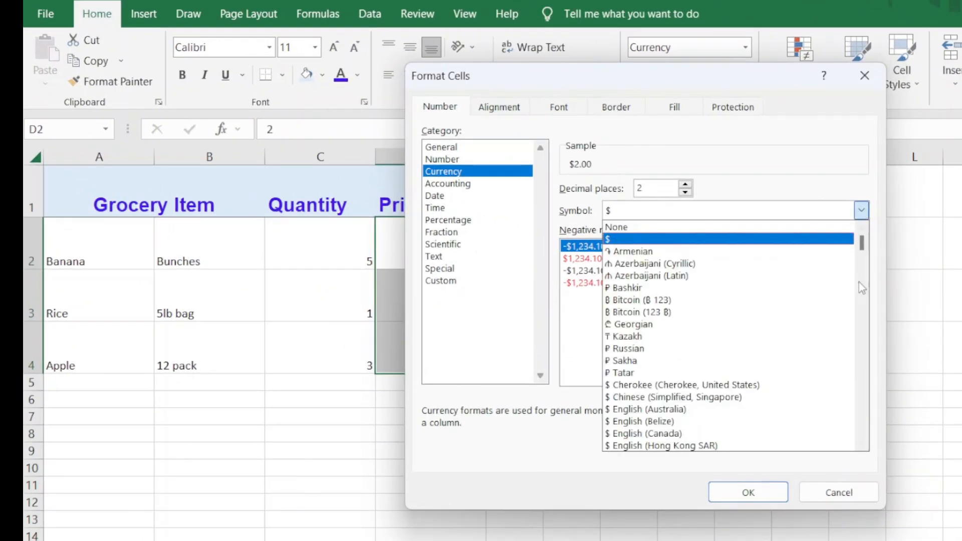
scroll(771, 306, "down", 1)
scroll(771, 306, "down", 13)
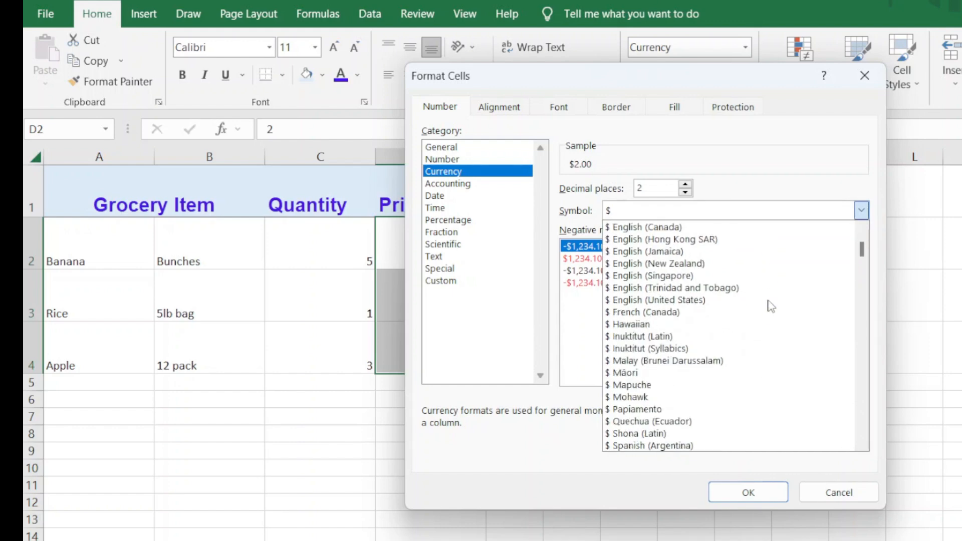
scroll(771, 306, "down", 10)
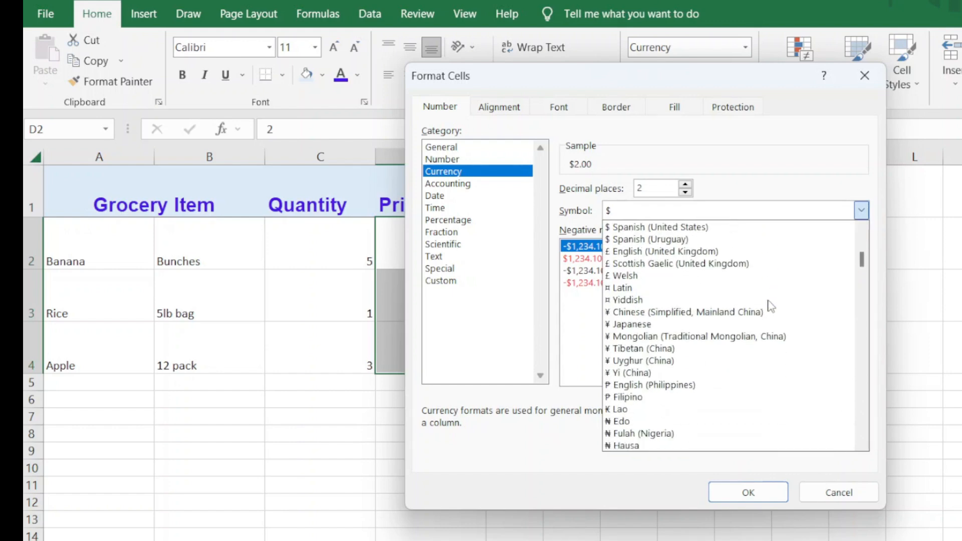
scroll(767, 303, "down", 1)
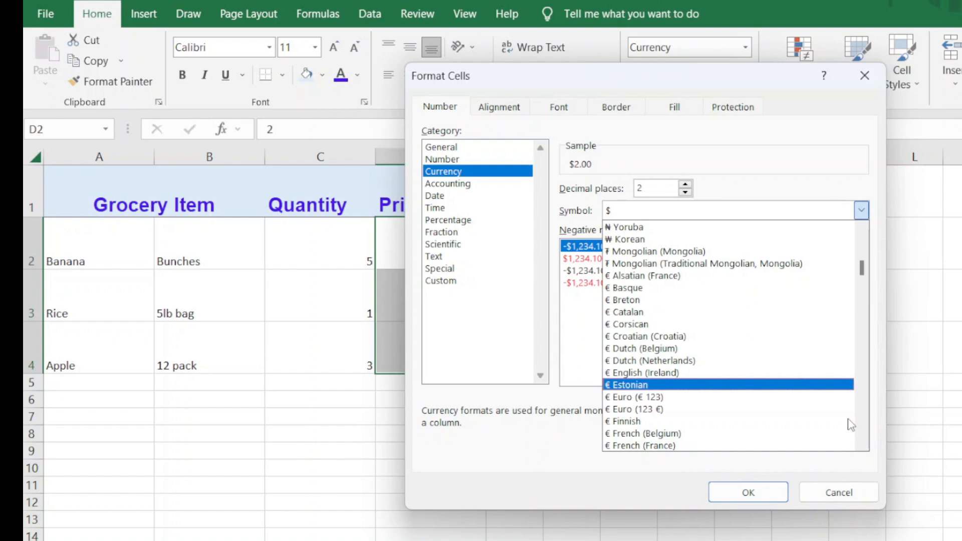
left_click(730, 408)
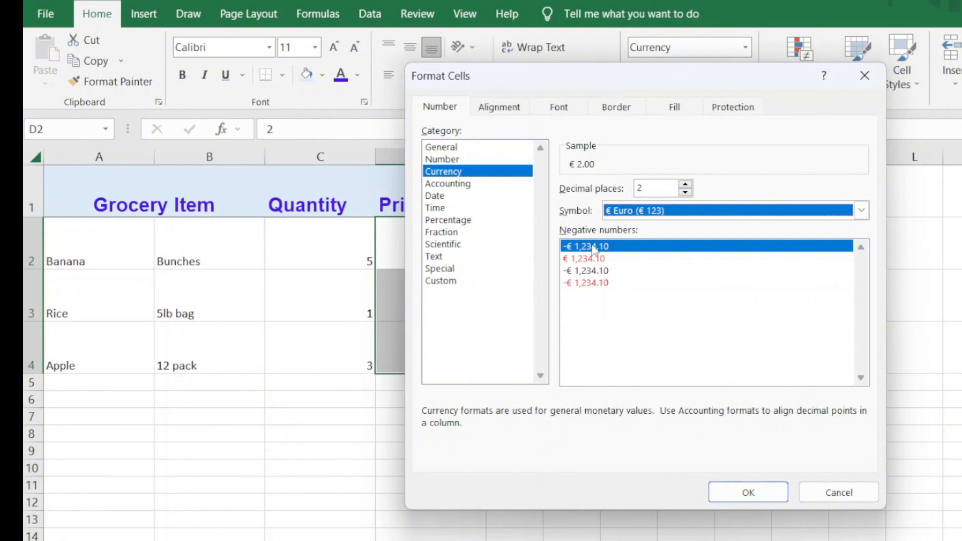
left_click(748, 493)
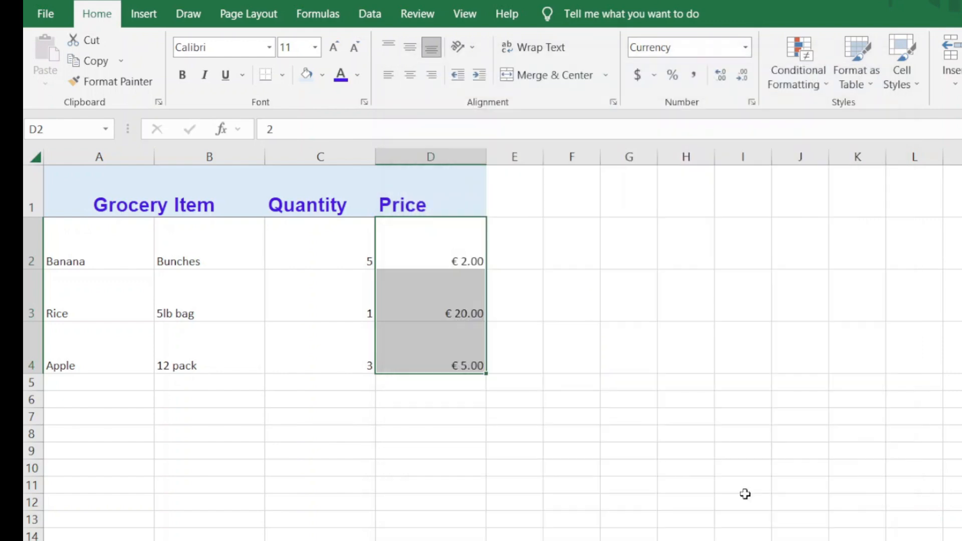
left_click(677, 320)
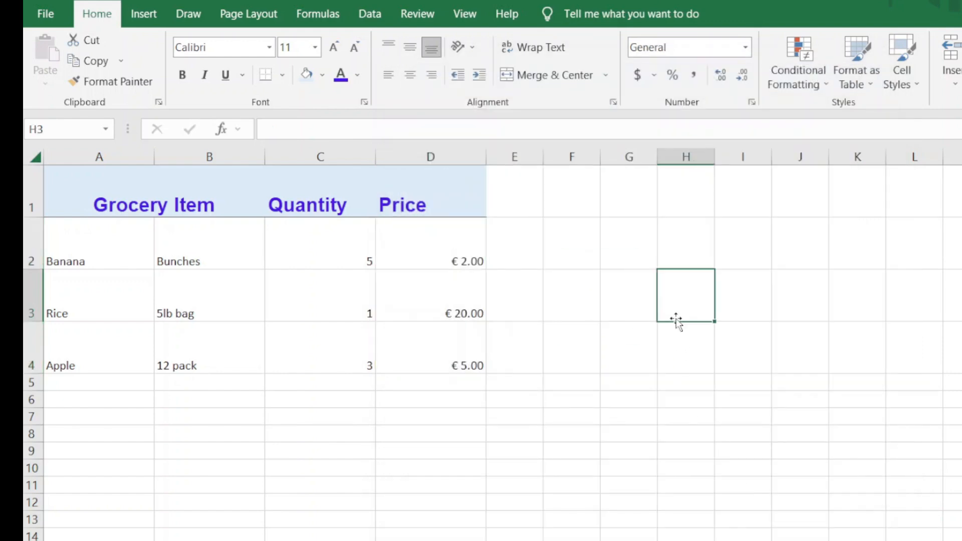
left_click(746, 48)
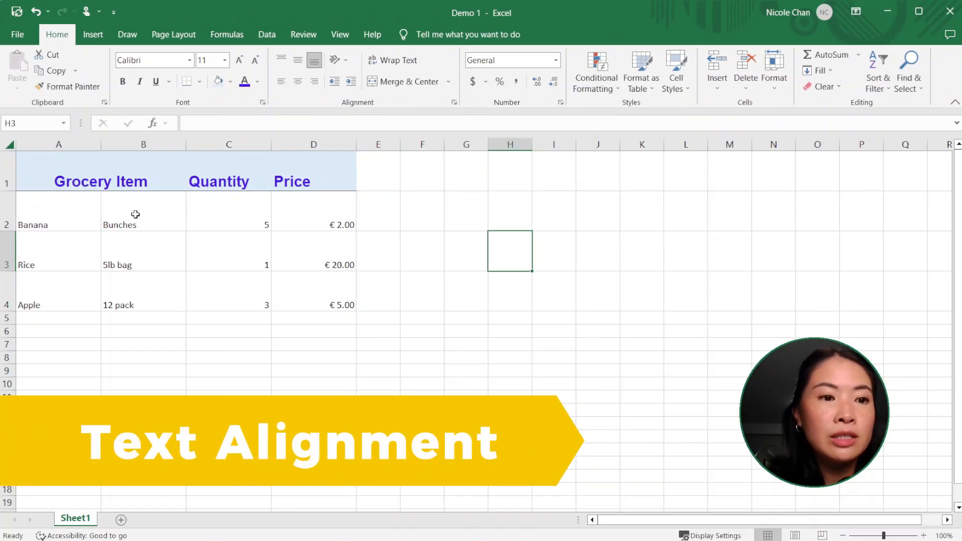
Step: Try the vertical and horizontal text alignments on cells A1:D4, and settle on middle and left alignment
left_click(52, 168)
left_click_drag(52, 167, 307, 301)
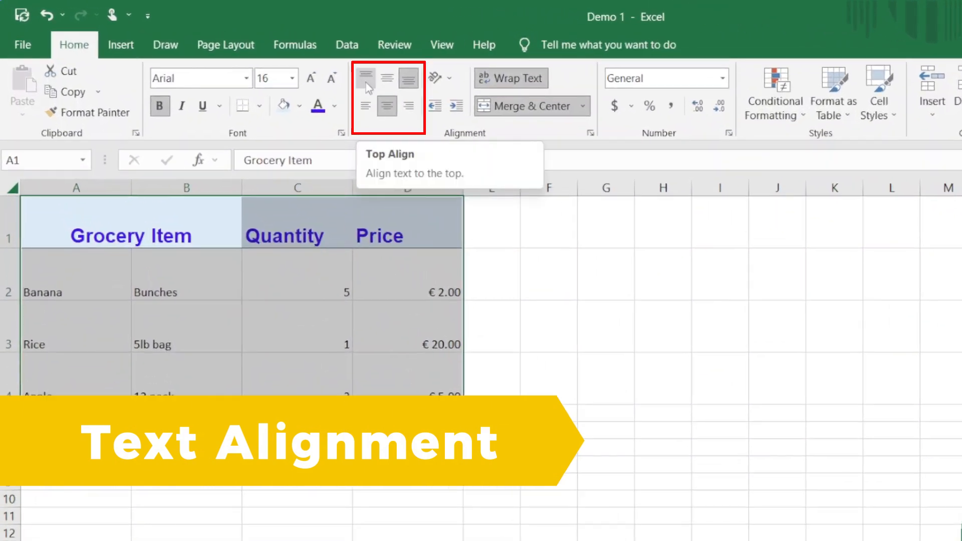
left_click(366, 80)
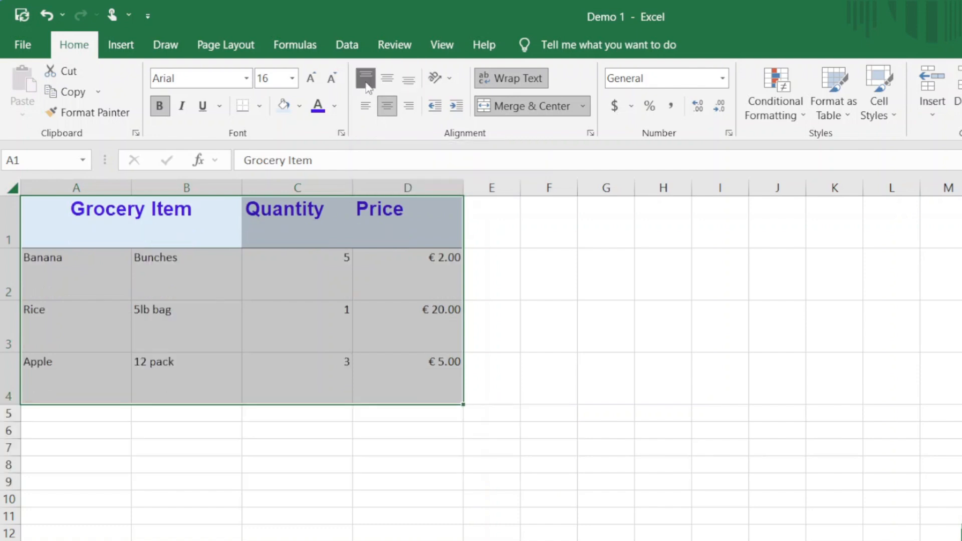
left_click(383, 76)
left_click(407, 82)
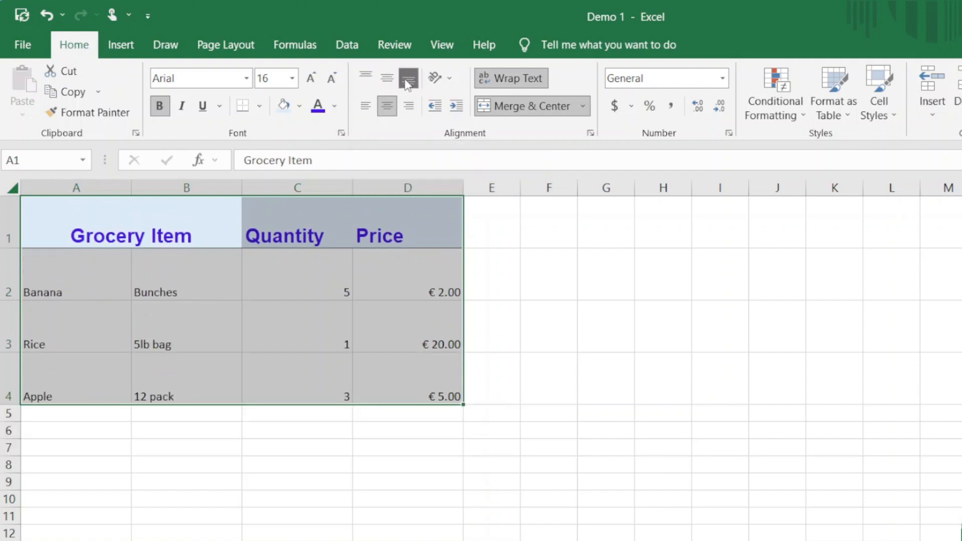
left_click(367, 107)
left_click(390, 110)
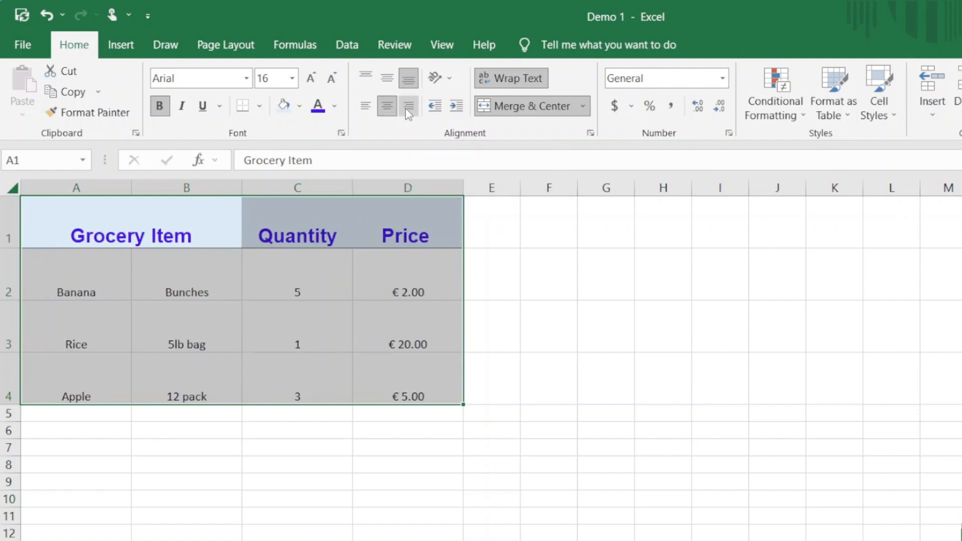
left_click(405, 109)
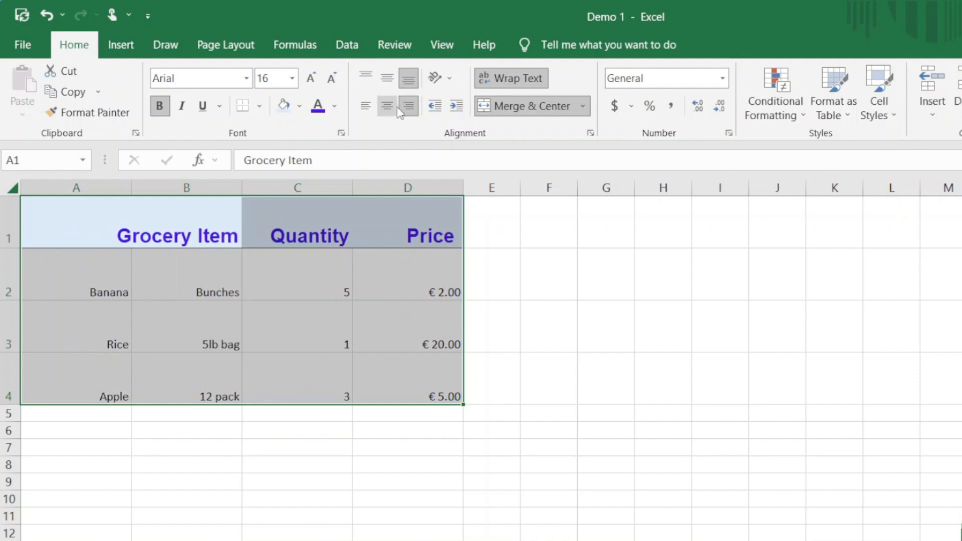
left_click(387, 78)
left_click(368, 107)
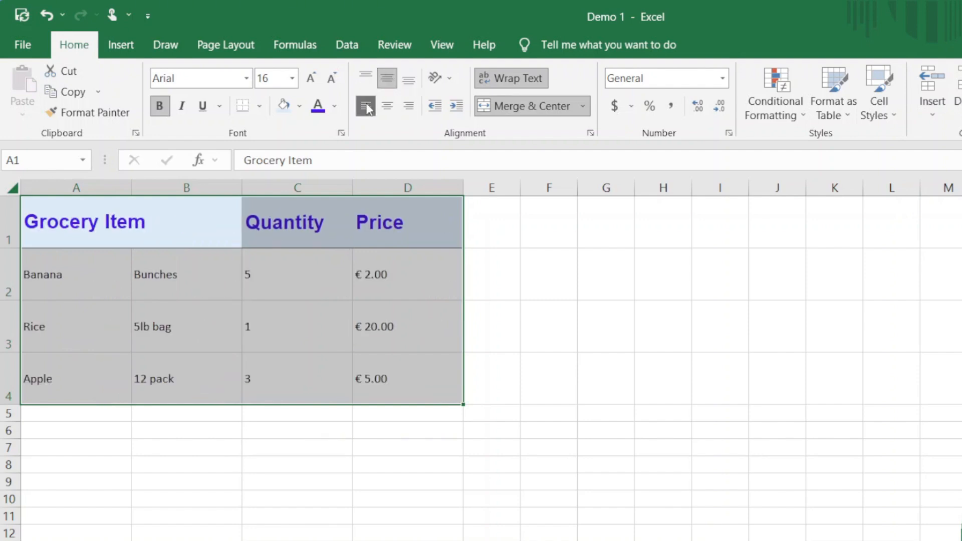
Step: Increase the indent of the Banana cell A2 and decrease it again
key("Down")
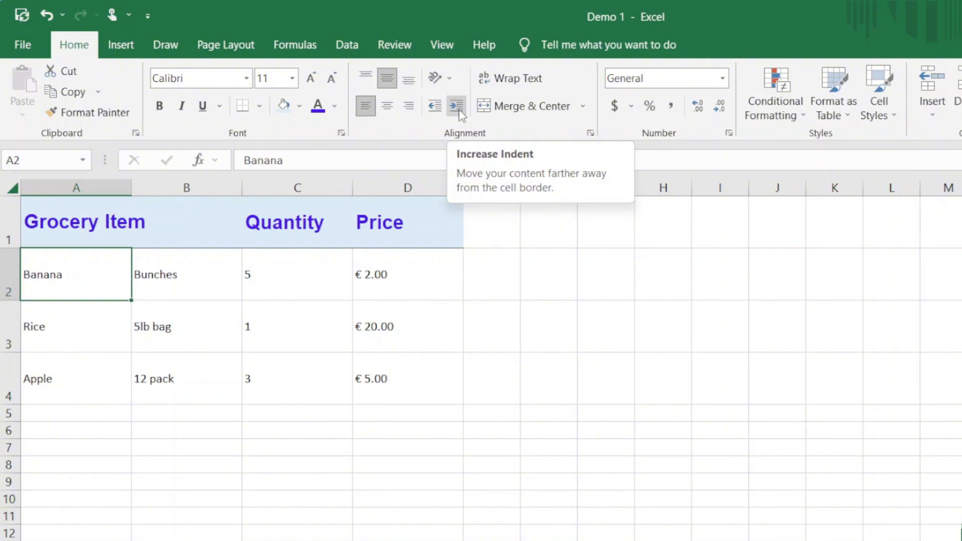
left_click(458, 110)
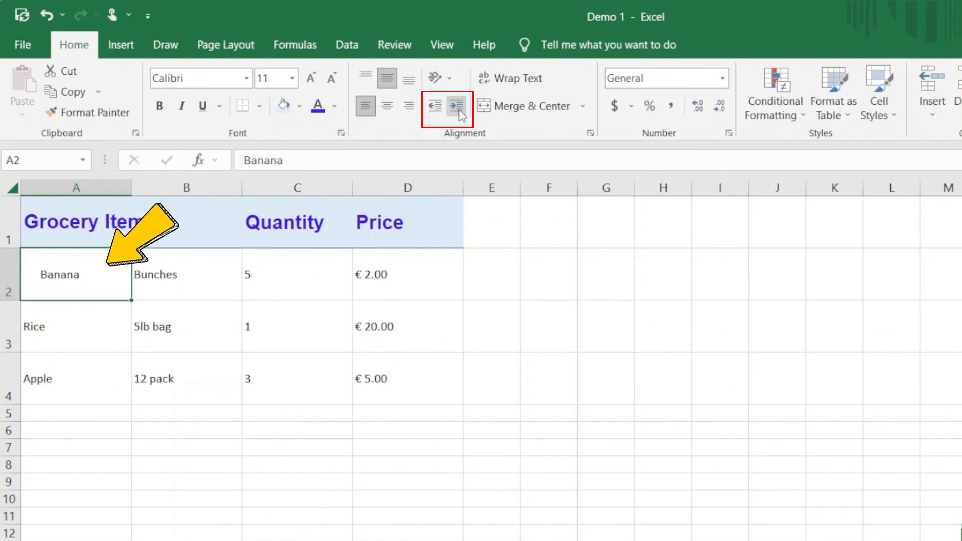
left_click(434, 114)
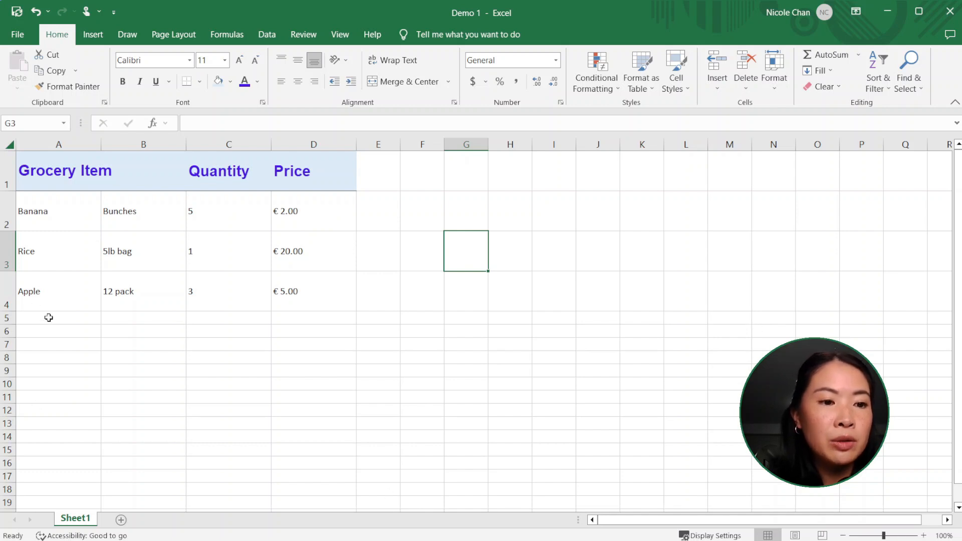
Step: Add a grocery entry in row 5 with Bread, 1 loaf, quantity 5 and price 3
left_click(48, 318)
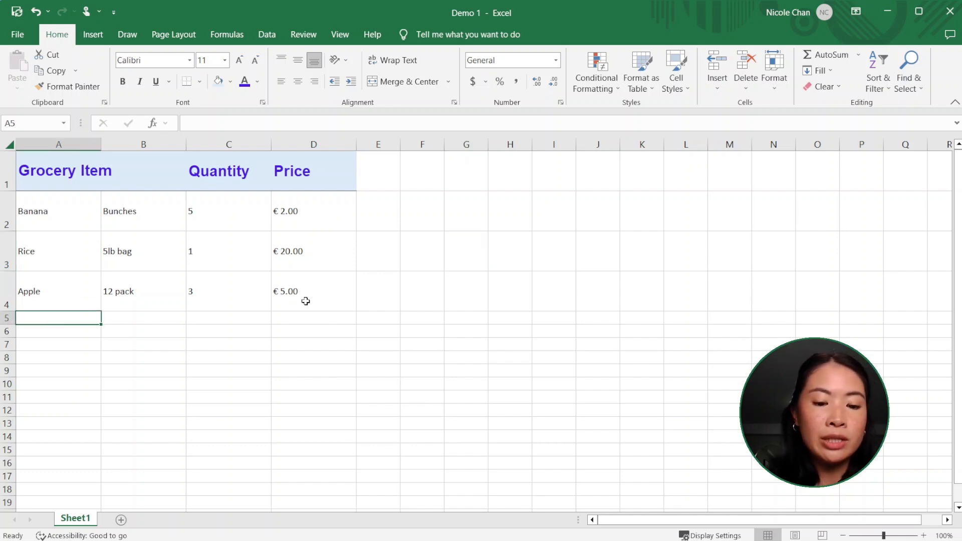
type("Bread")
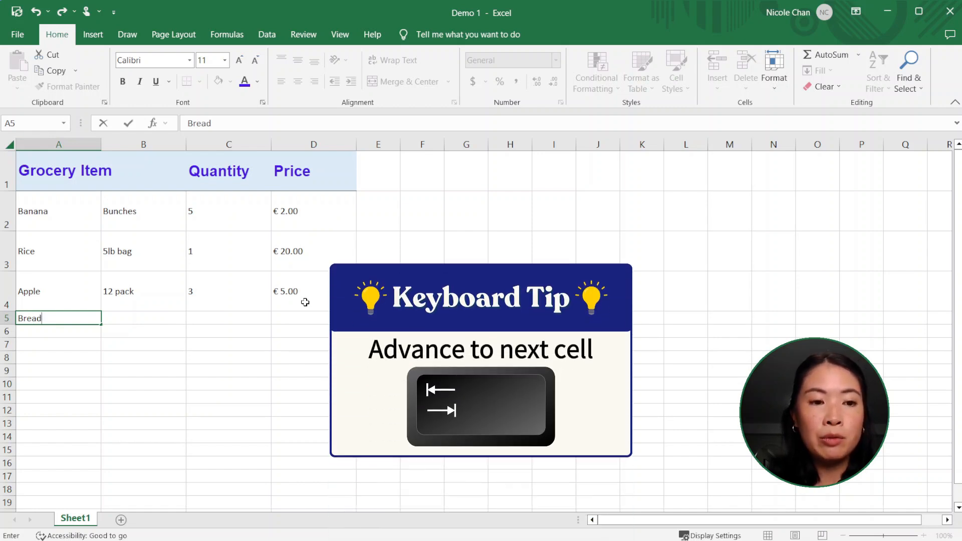
key("Tab")
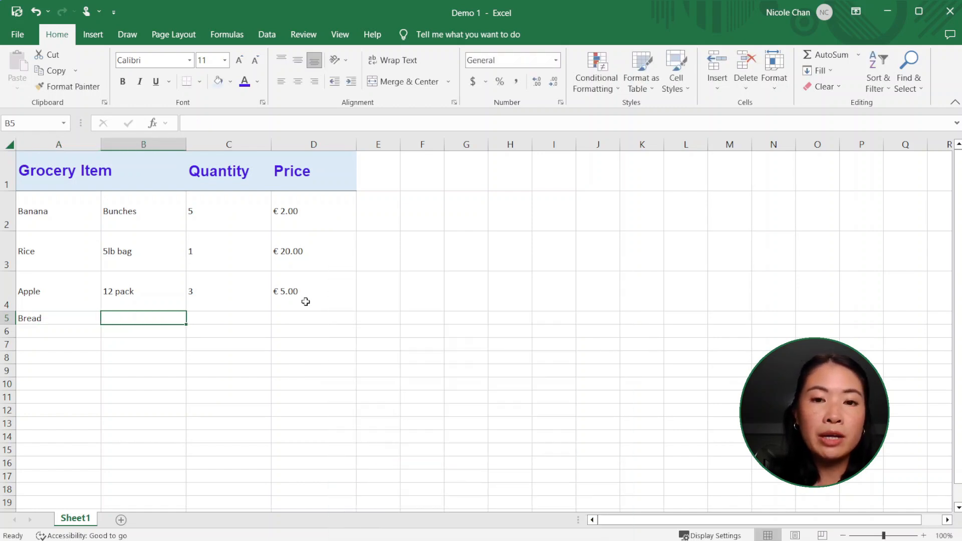
type("1 loaf")
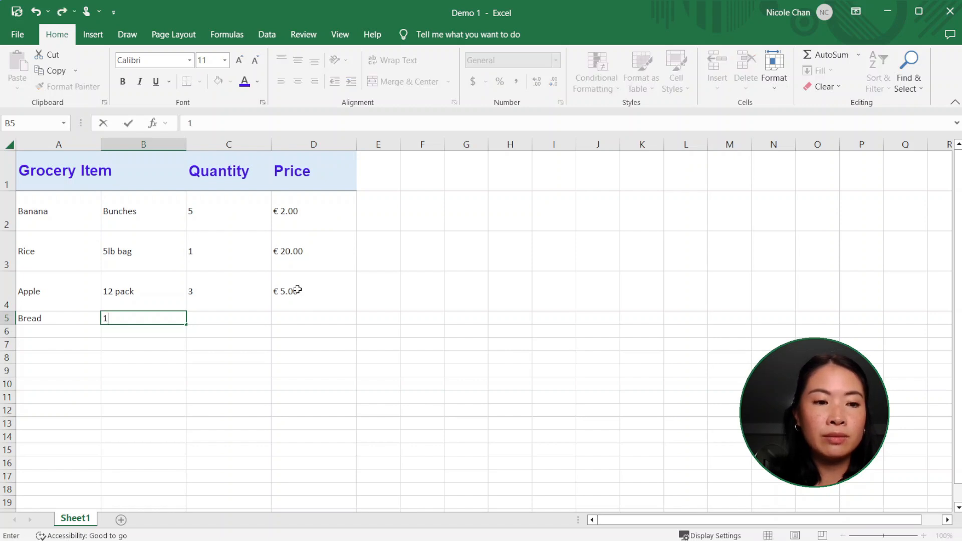
key("Tab")
type("5")
key("Tab")
type("3")
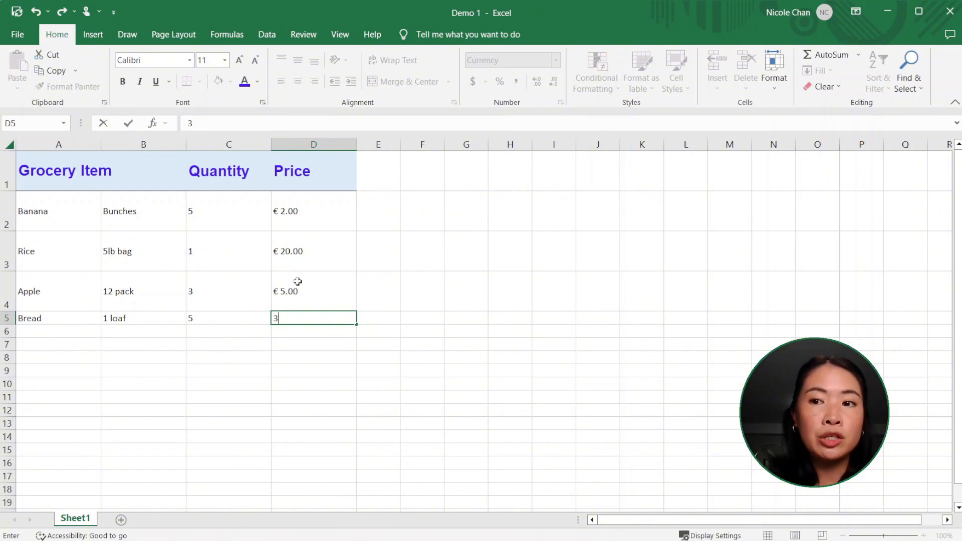
left_click(349, 423)
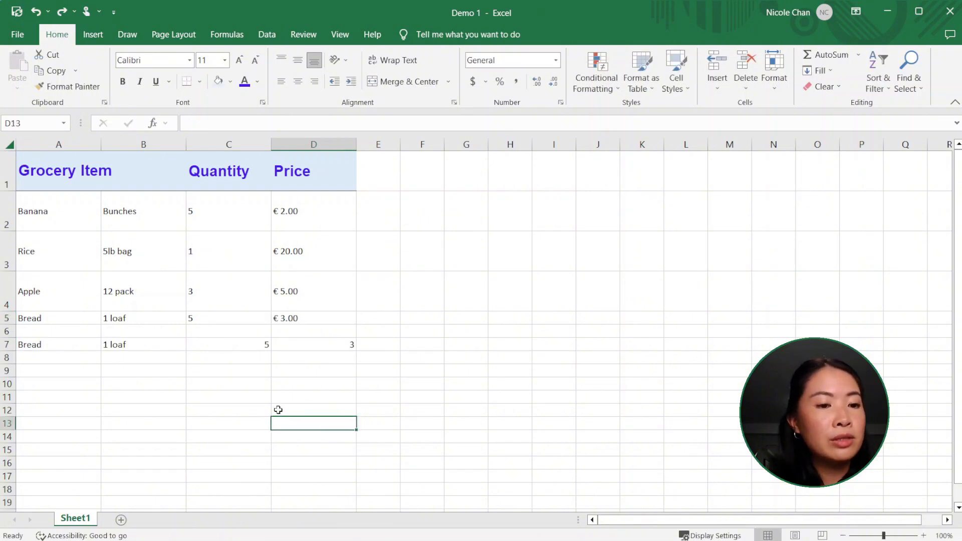
Step: Copy the formatting of the Bread entry in A5:D5 onto A7:D7 with Format Painter, and deselect the cells
left_click_drag(75, 318, 303, 318)
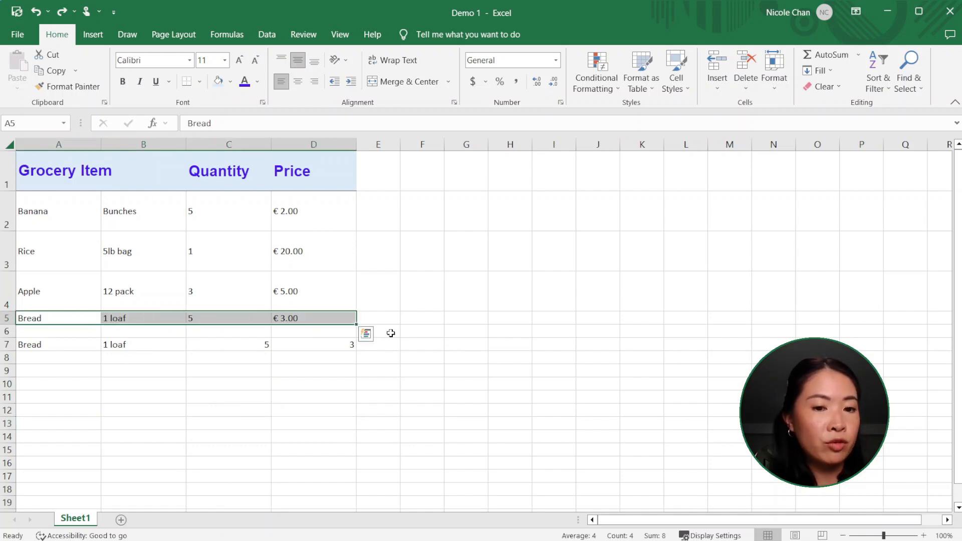
left_click(64, 88)
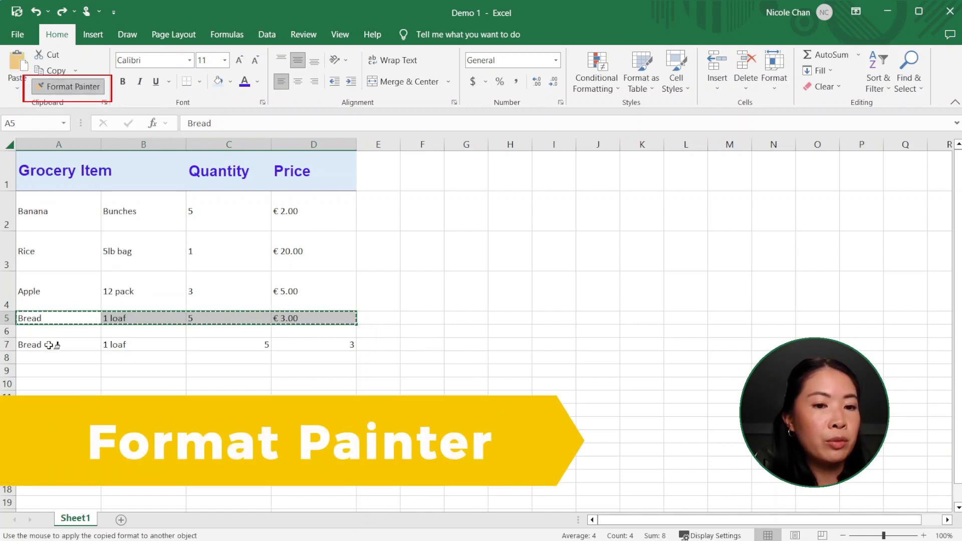
left_click_drag(49, 345, 314, 344)
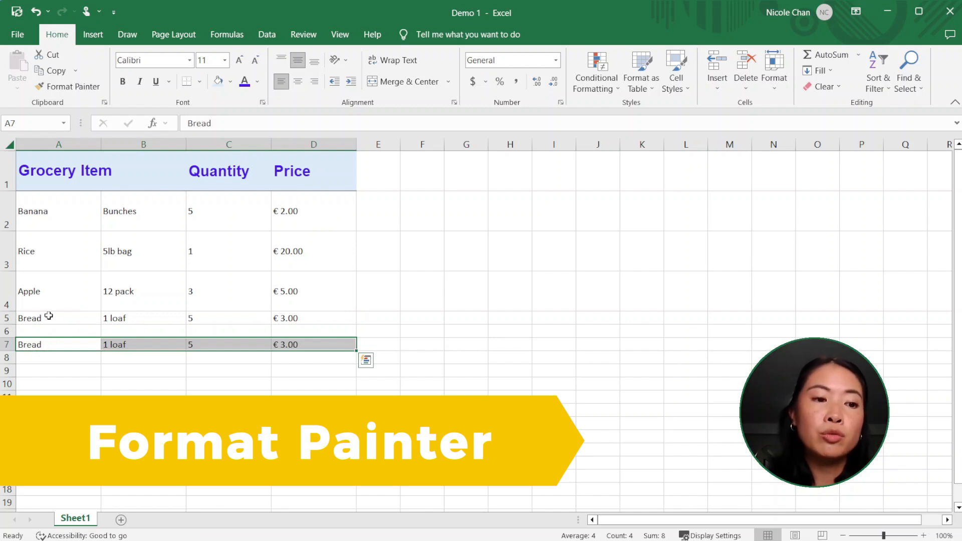
left_click(378, 317)
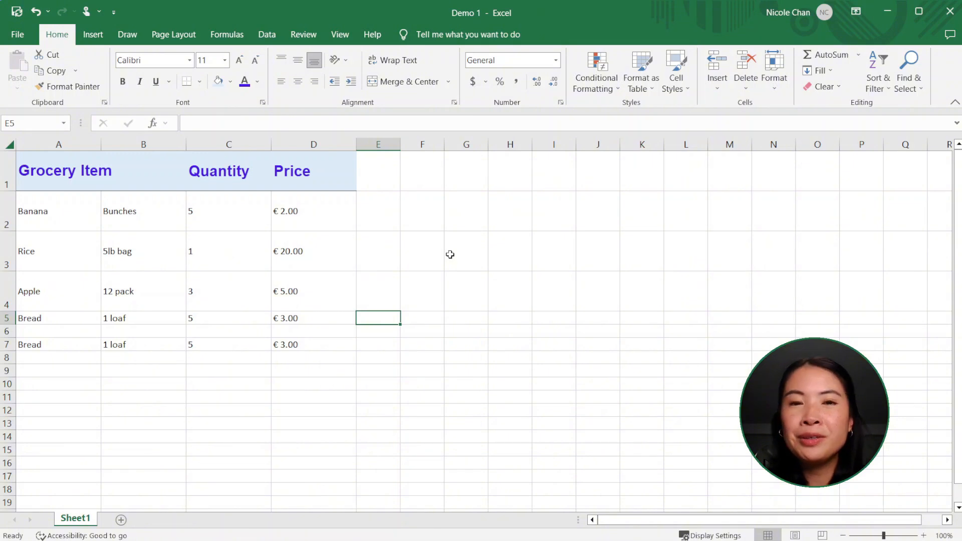